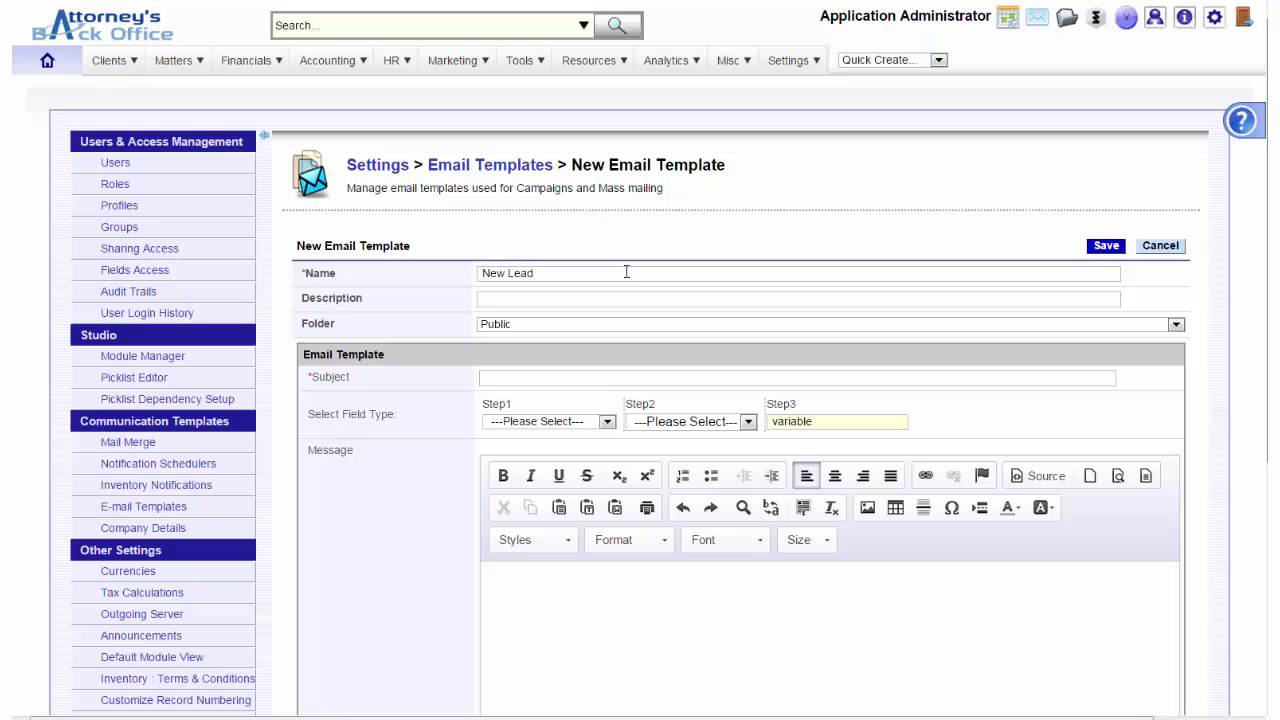
# - Complete the template name as "New Lead E-mail Template", copy it into the description, and enter "Welcome" as the subject
pyautogui.write('mail Template')
pyautogui.hotkey('ctrl', 'a')
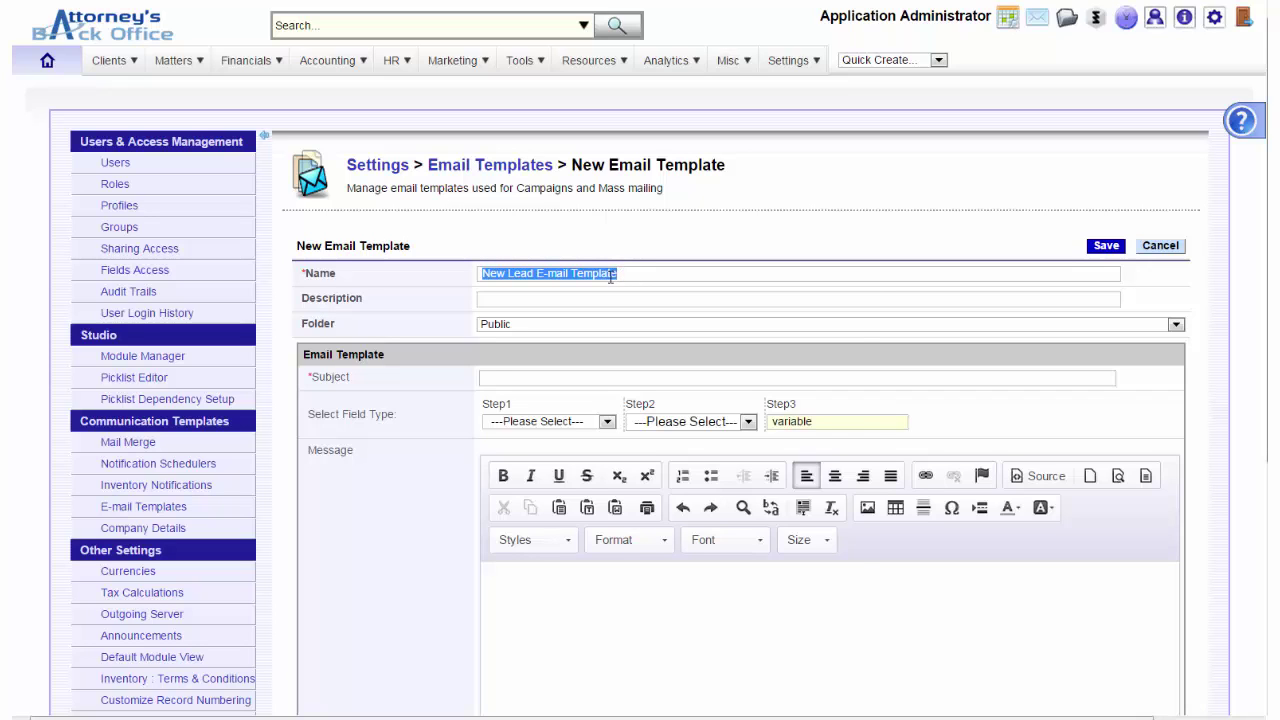
pyautogui.rightClick(612, 276)
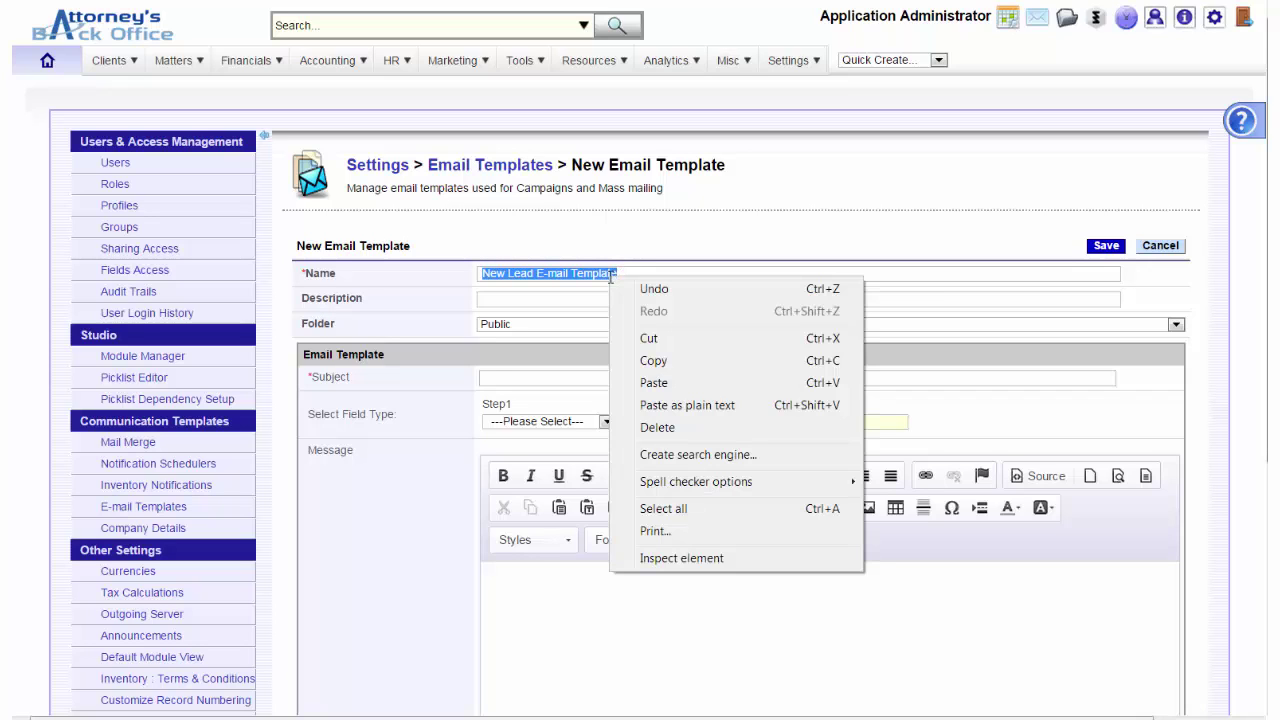
pyautogui.click(713, 368)
pyautogui.click(514, 300)
pyautogui.rightClick(514, 300)
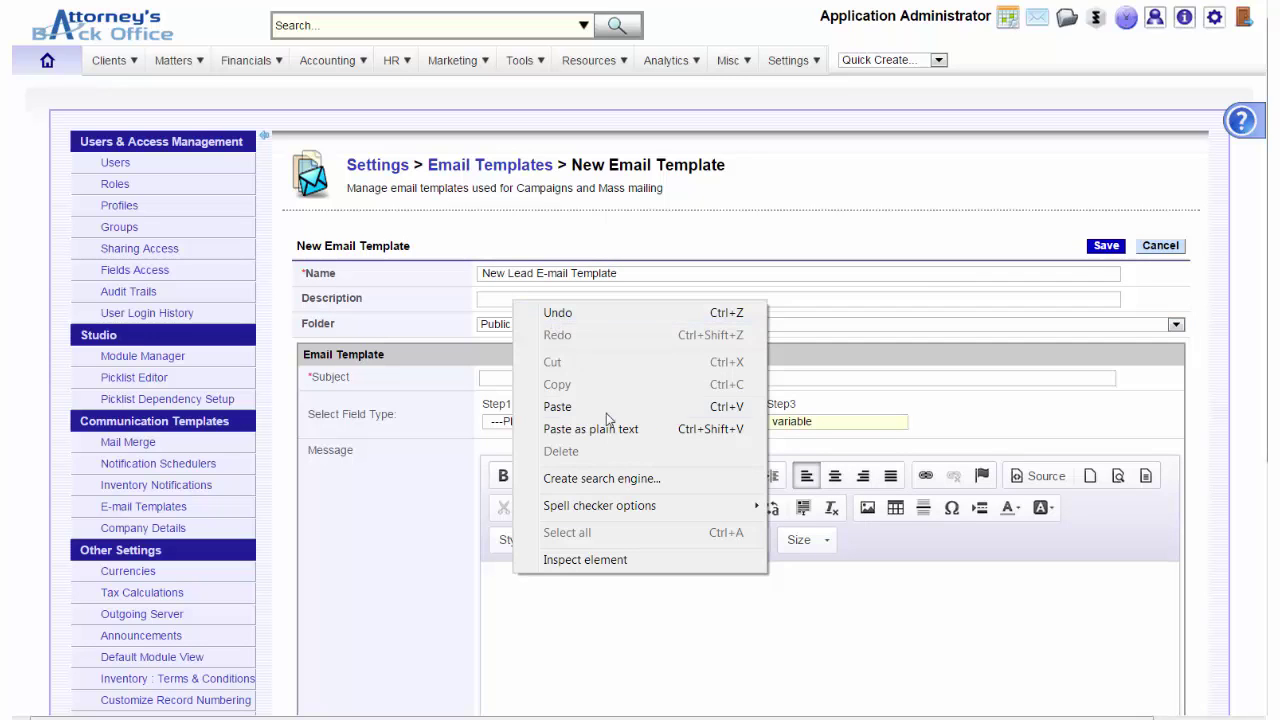
pyautogui.click(602, 414)
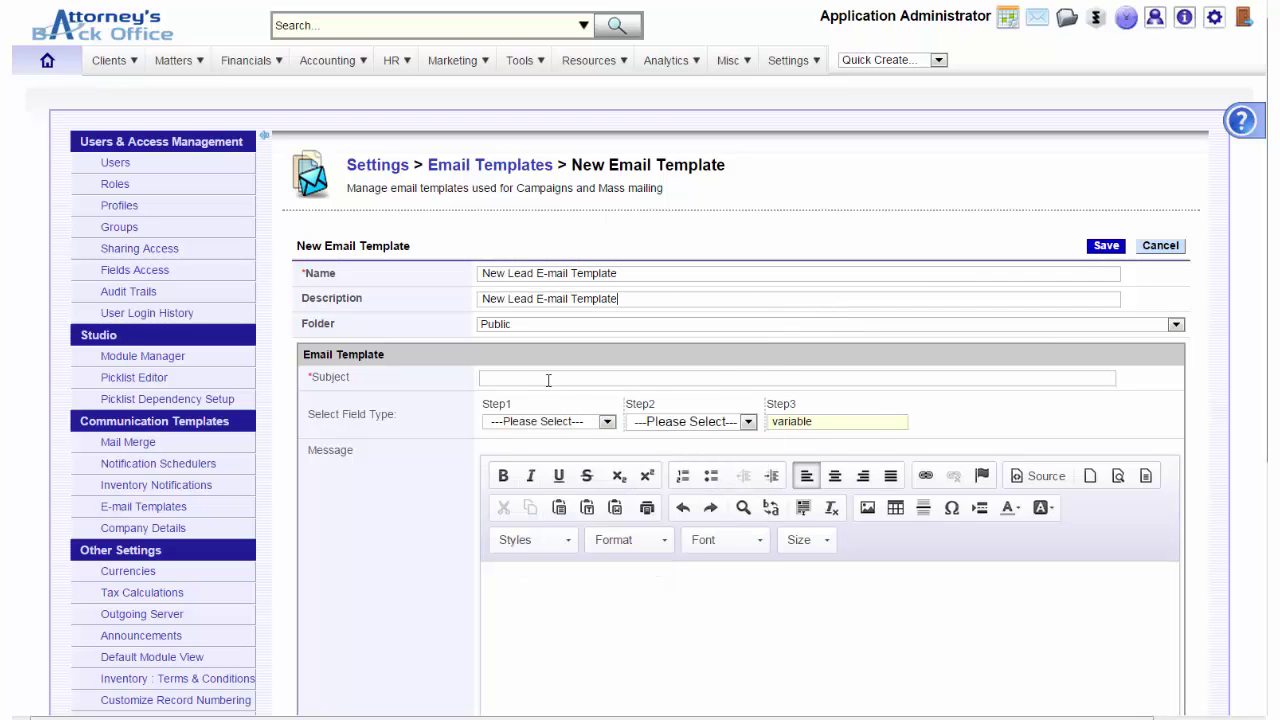
pyautogui.write('Welcome')
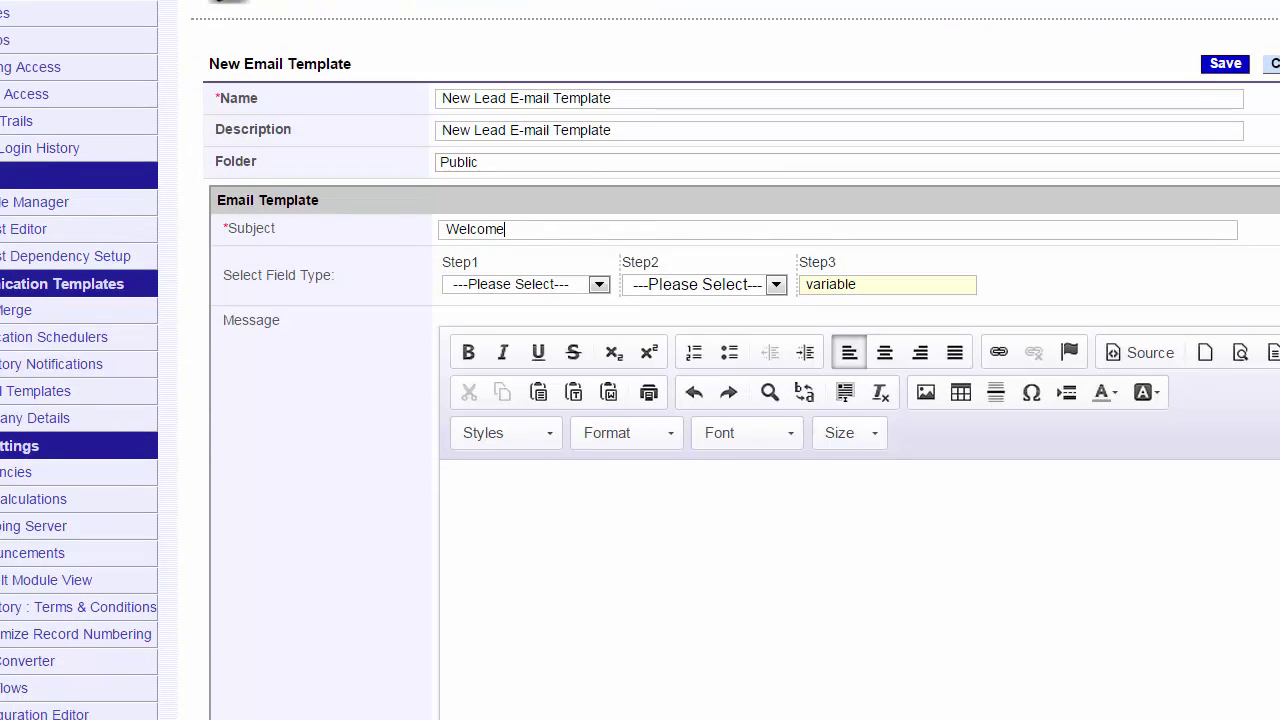
# - Choose Lead Fields and Lead: First Name as the field type, and copy the generated $leads-firstname$ variable
pyautogui.click(598, 246)
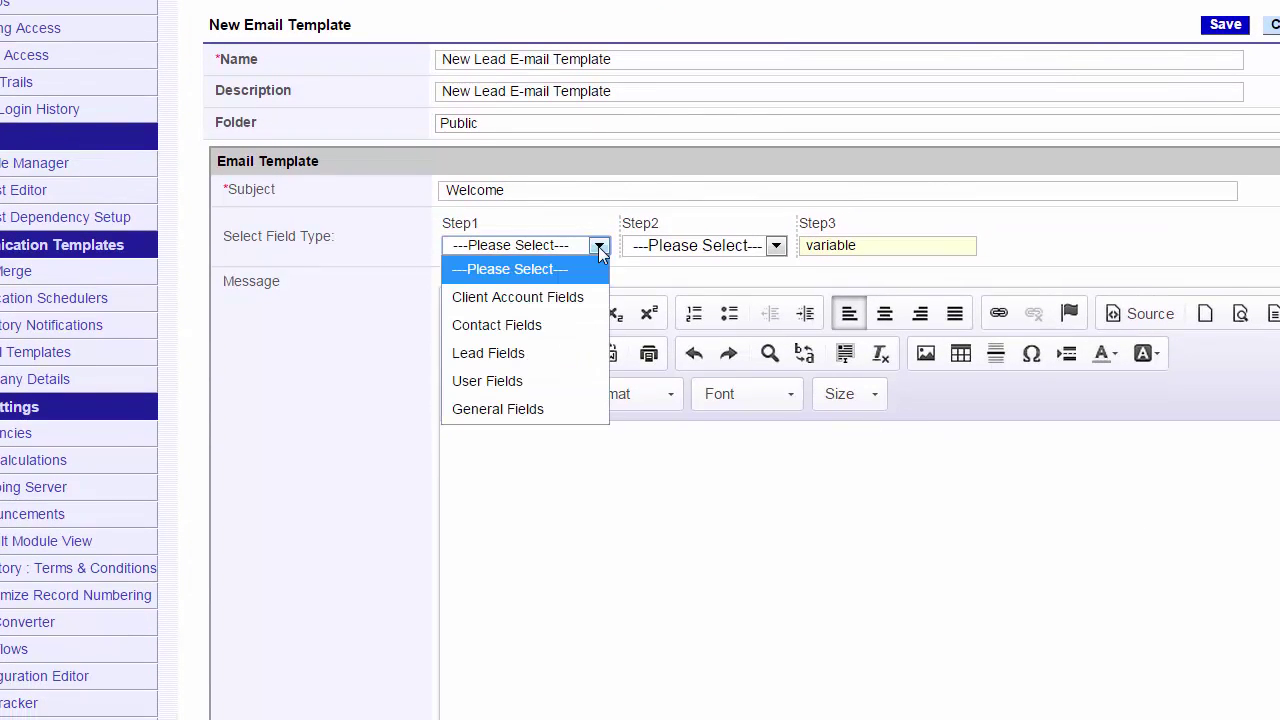
pyautogui.click(556, 353)
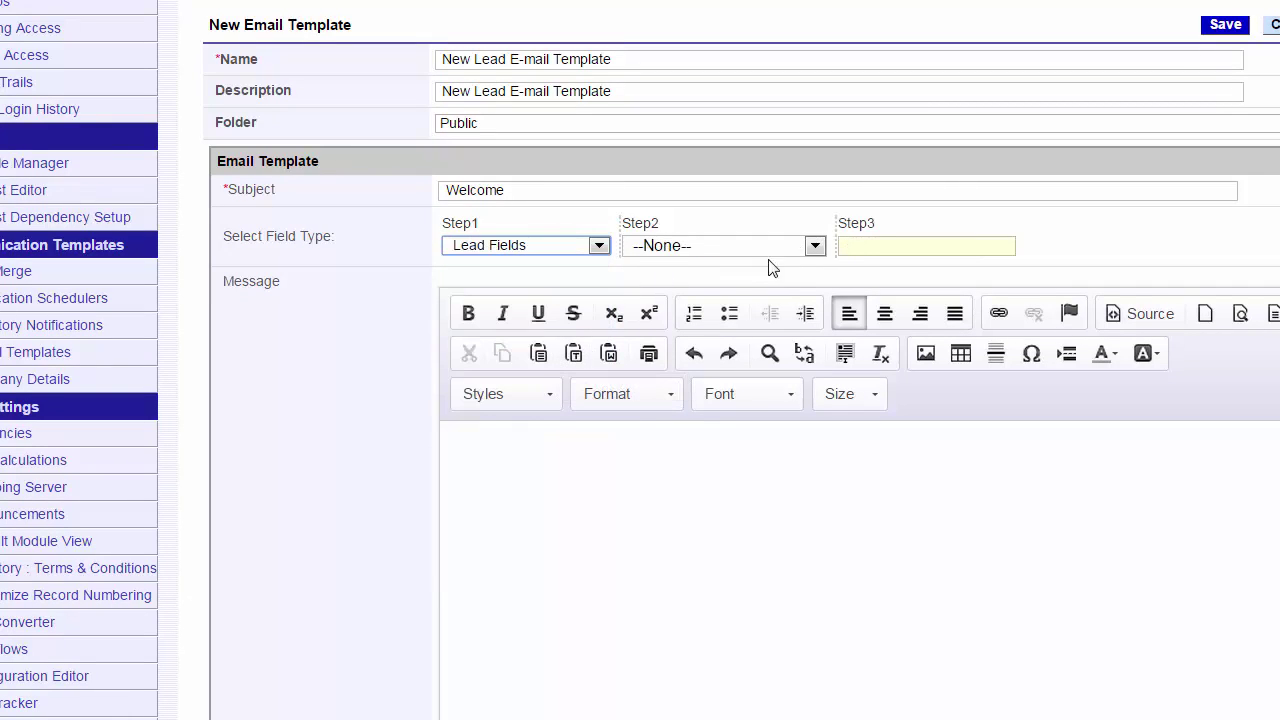
pyautogui.click(816, 246)
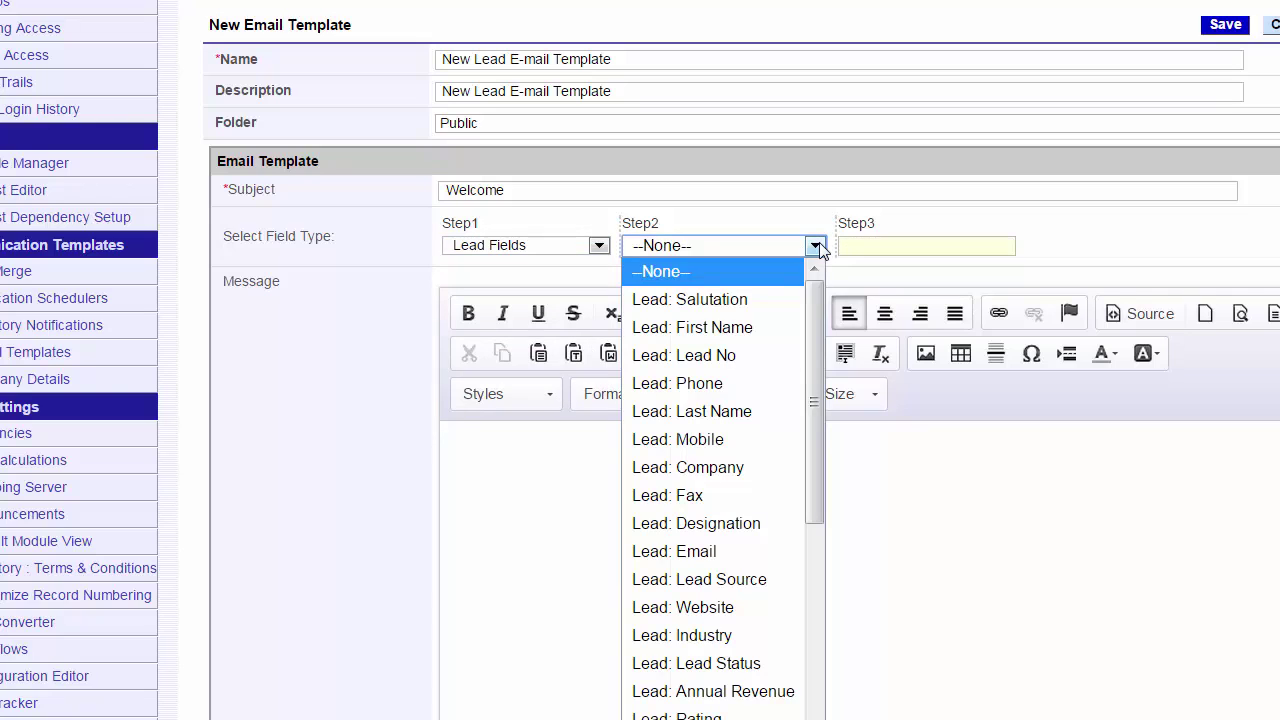
pyautogui.click(742, 328)
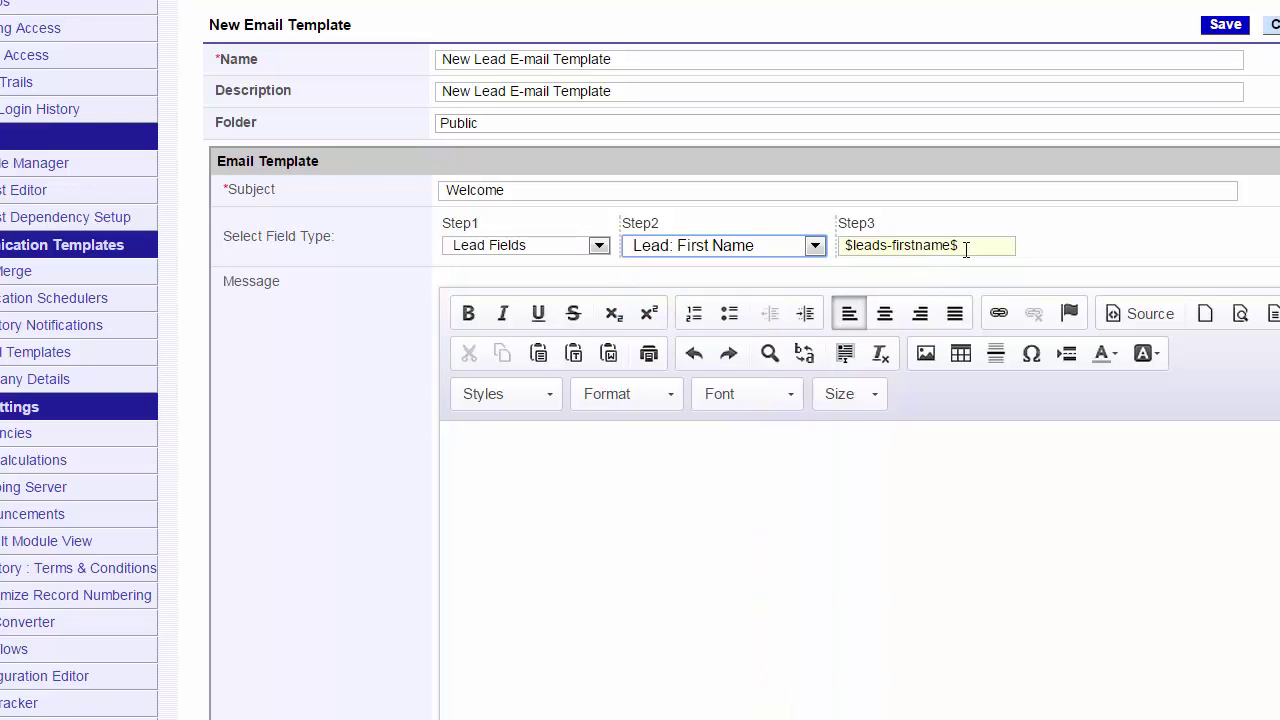
pyautogui.moveTo(970, 247); pyautogui.dragTo(845, 247)
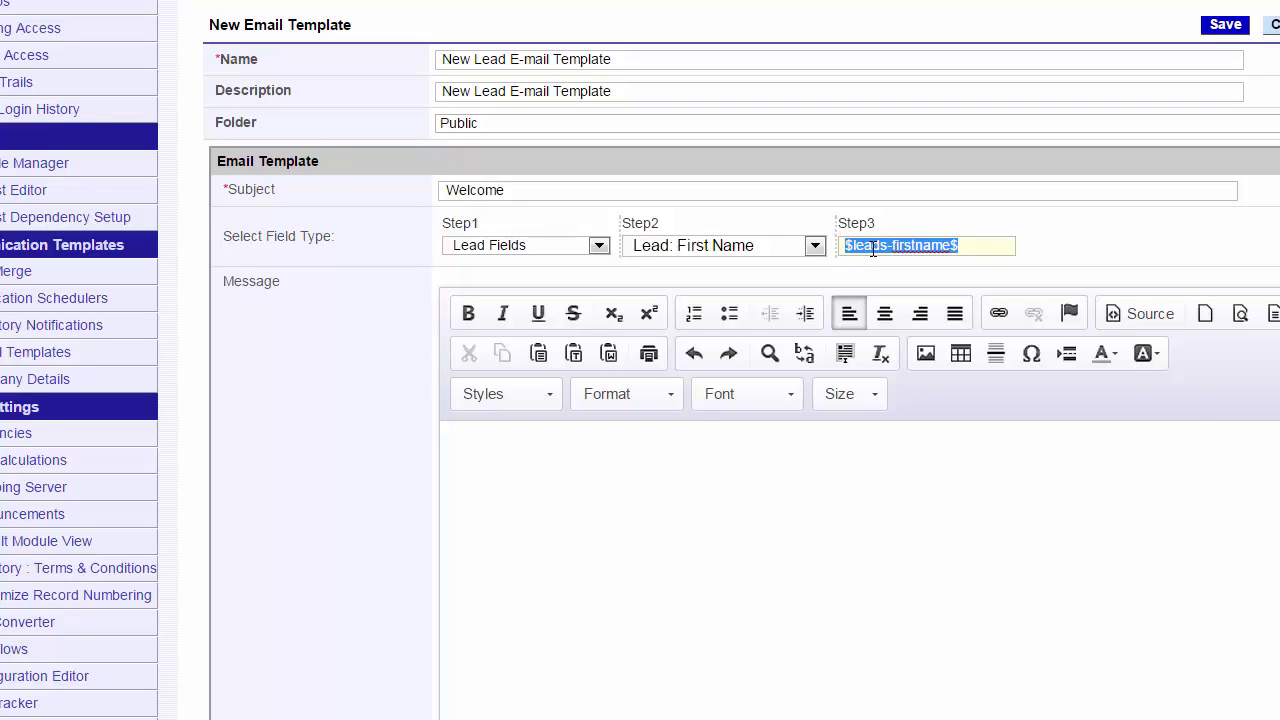
pyautogui.rightClick(872, 250)
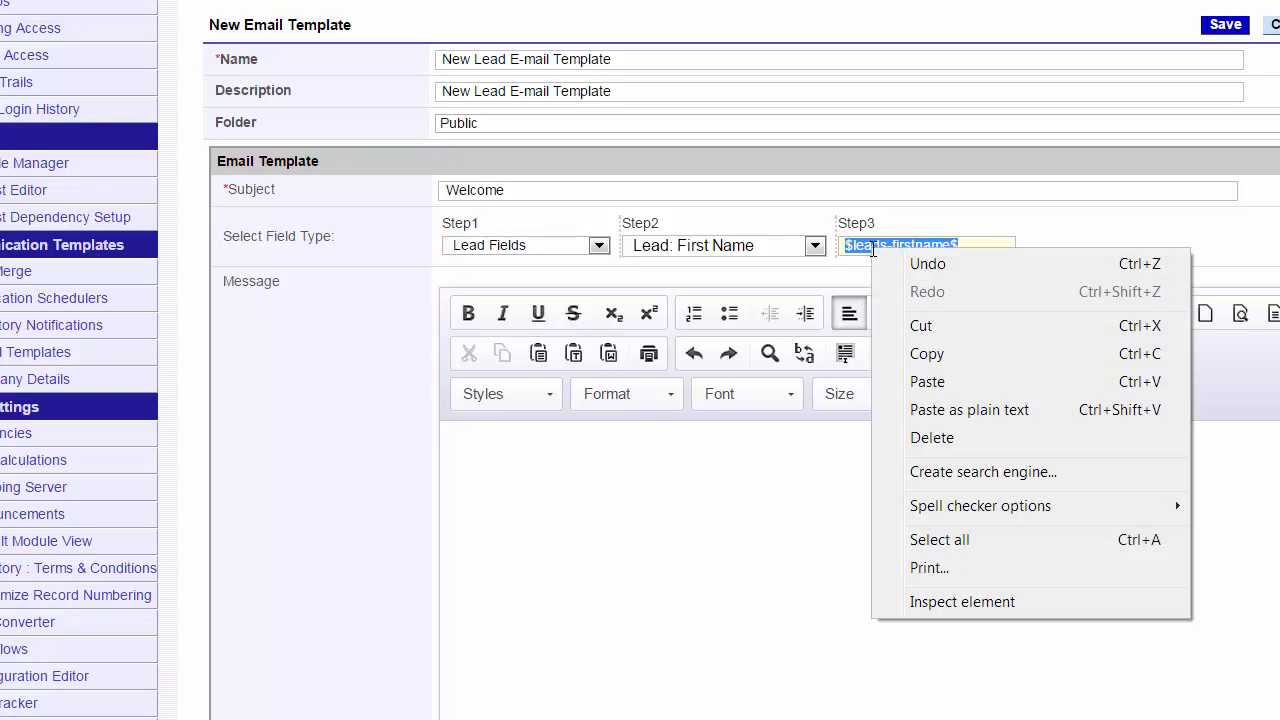
pyautogui.click(927, 354)
# - Start the message with the greeting "Dear" followed by the copied $leads-firstname$ variable and a comma
pyautogui.click(582, 488)
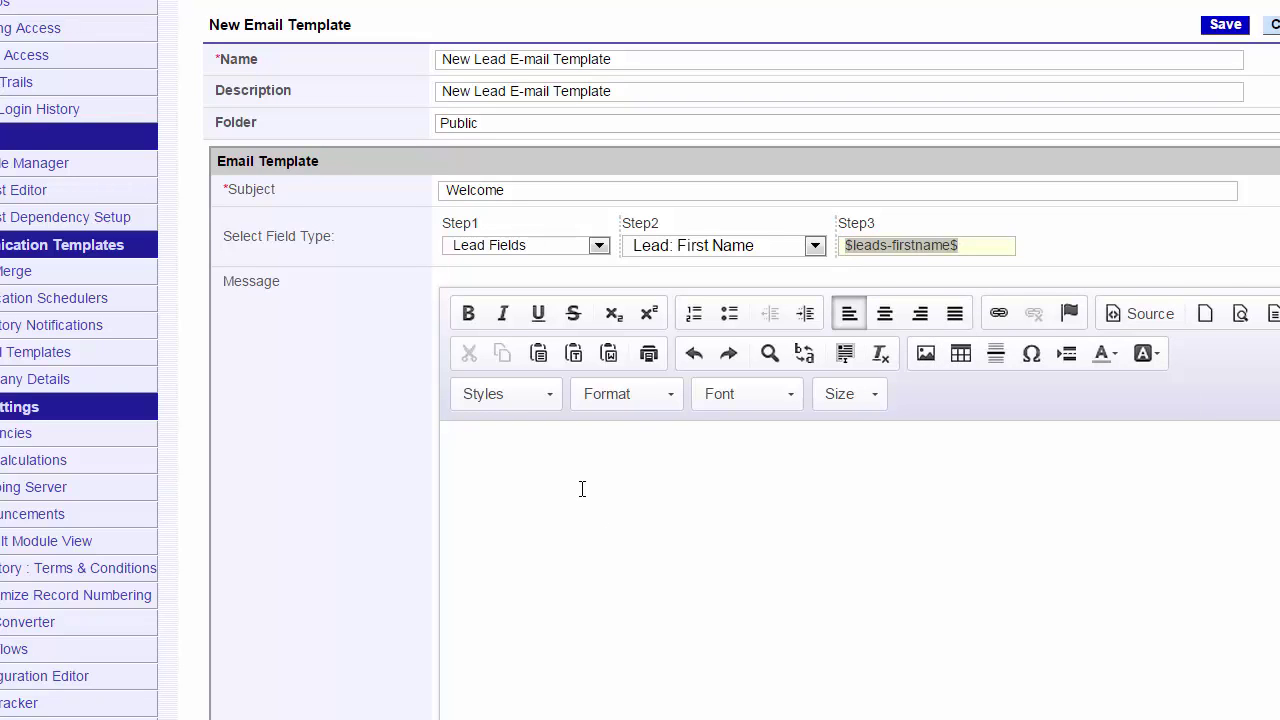
pyautogui.write('Dear')
pyautogui.rightClick(520, 460)
pyautogui.click(564, 488)
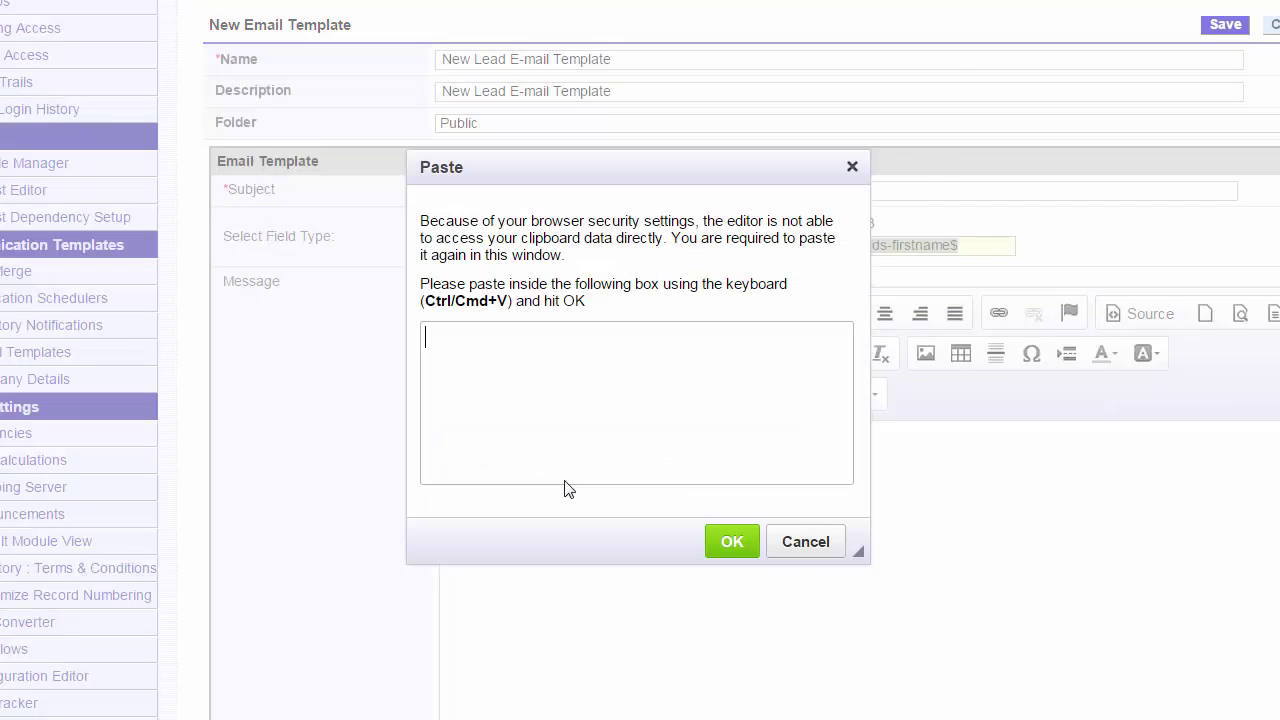
pyautogui.rightClick(502, 358)
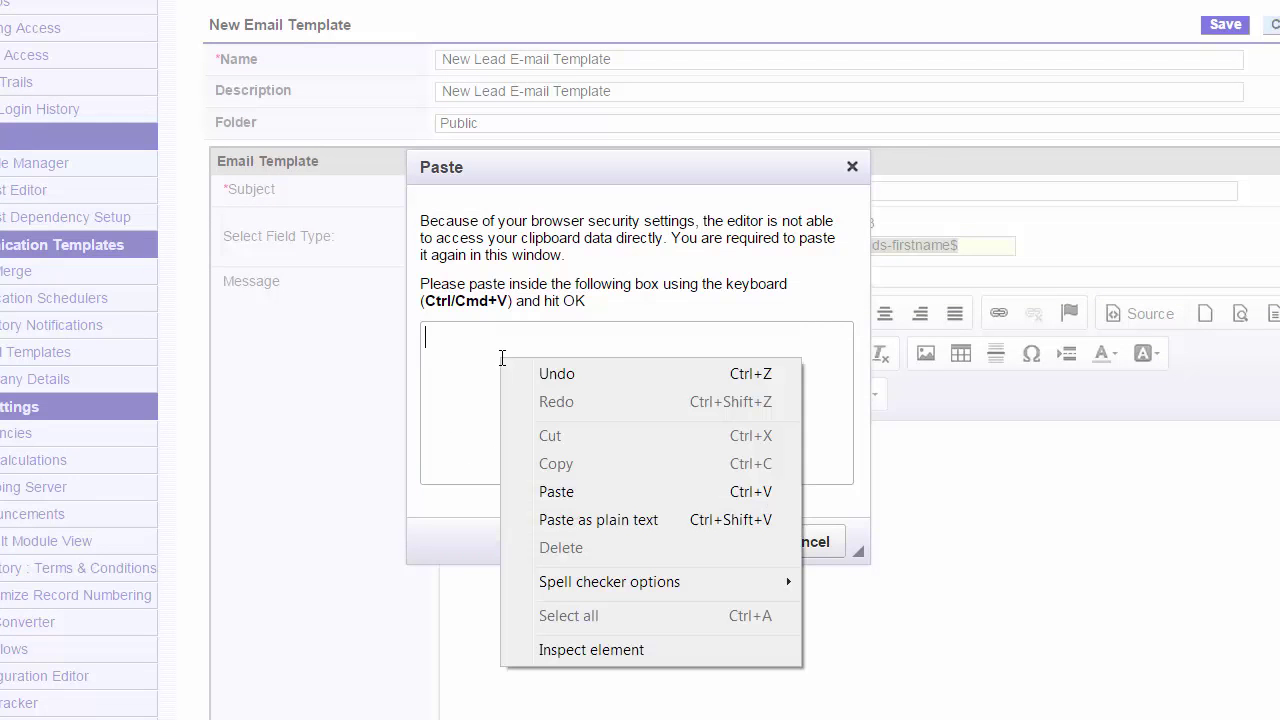
pyautogui.click(596, 492)
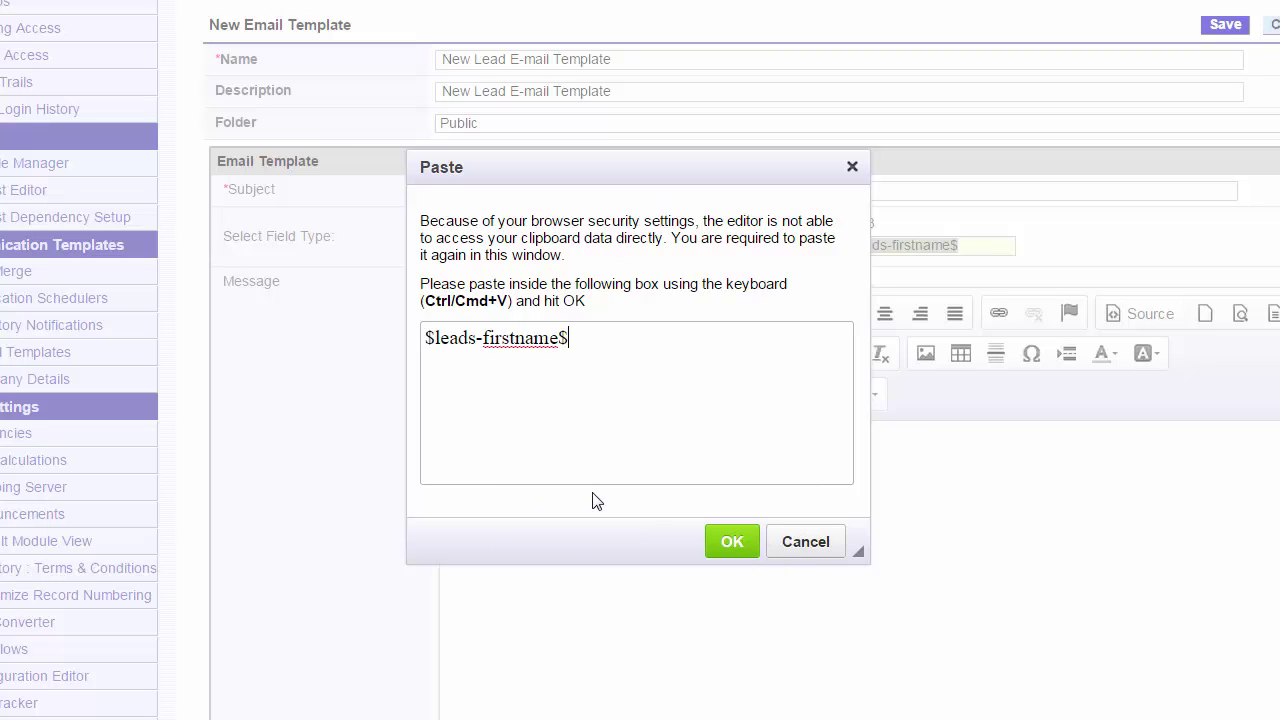
pyautogui.click(729, 545)
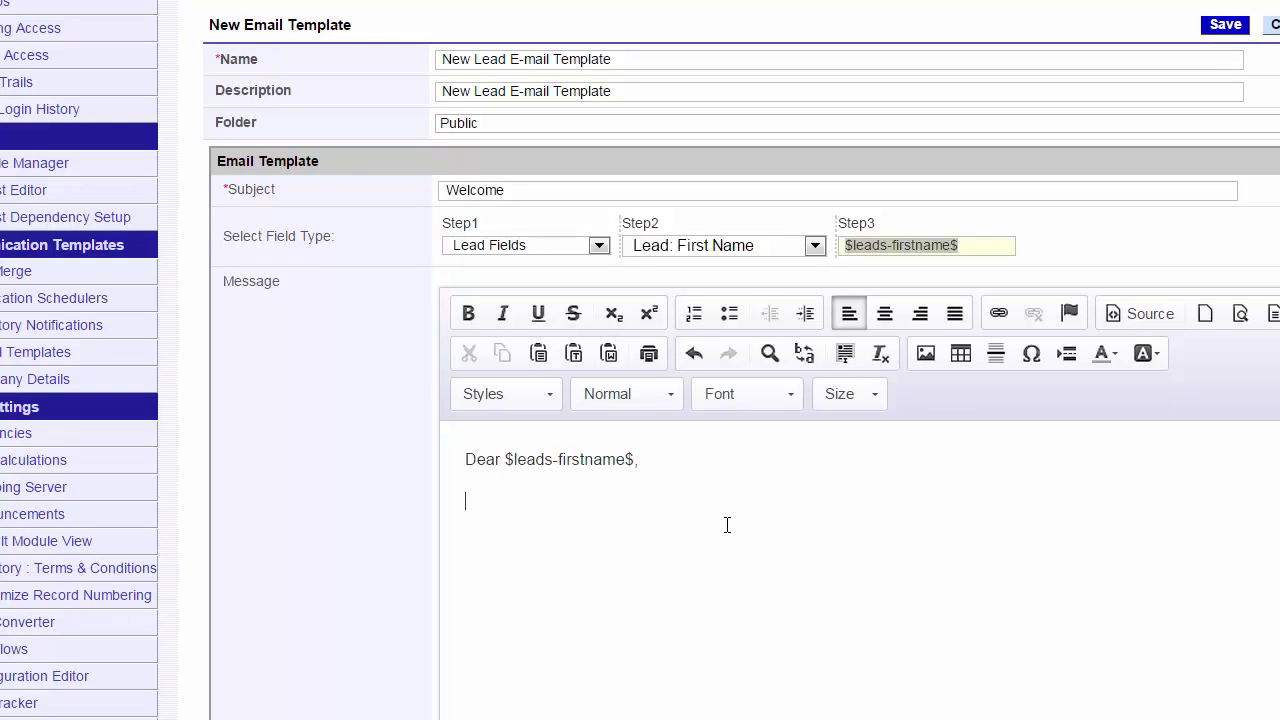
# - Write the message lines "Thank you for your inquiry.", "A member of our firm will contact you", "Thank you" and "Law Firm" below the greeting
pyautogui.write('Thank you for your inquiry. ')
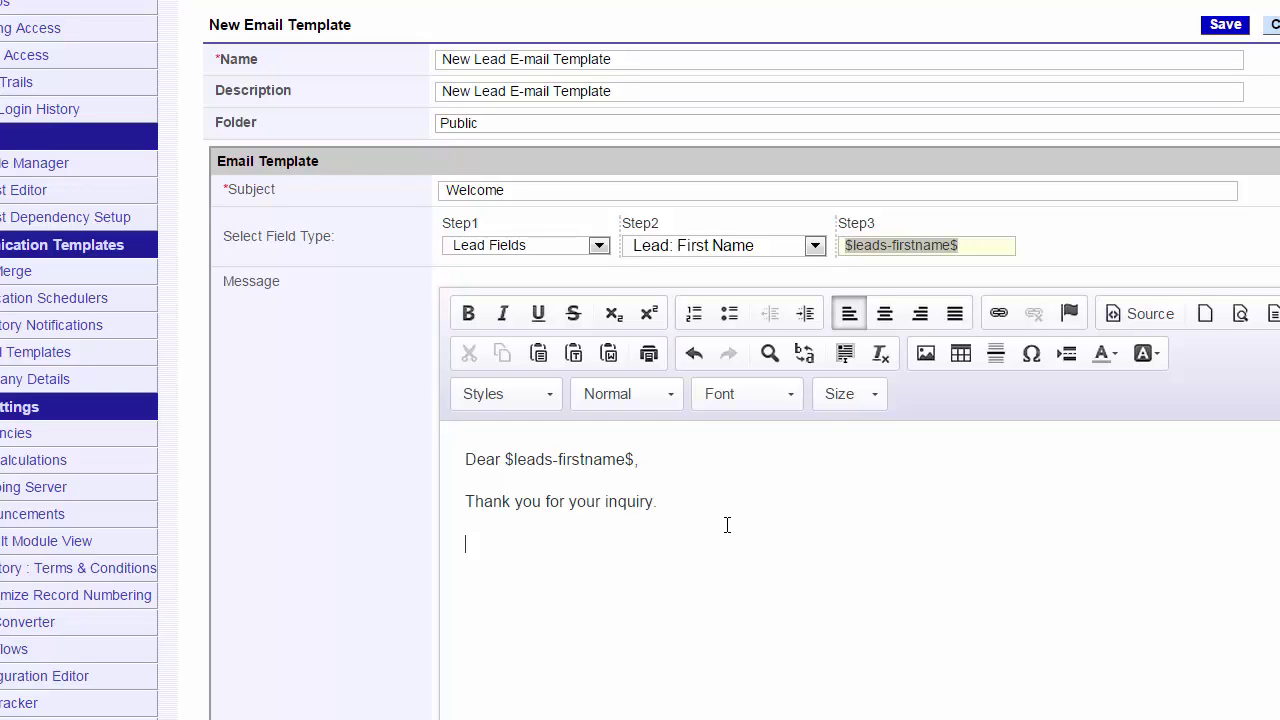
pyautogui.write('A mem')
pyautogui.press('BackSpace')
pyautogui.press('BackSpace')
pyautogui.write('member of our')
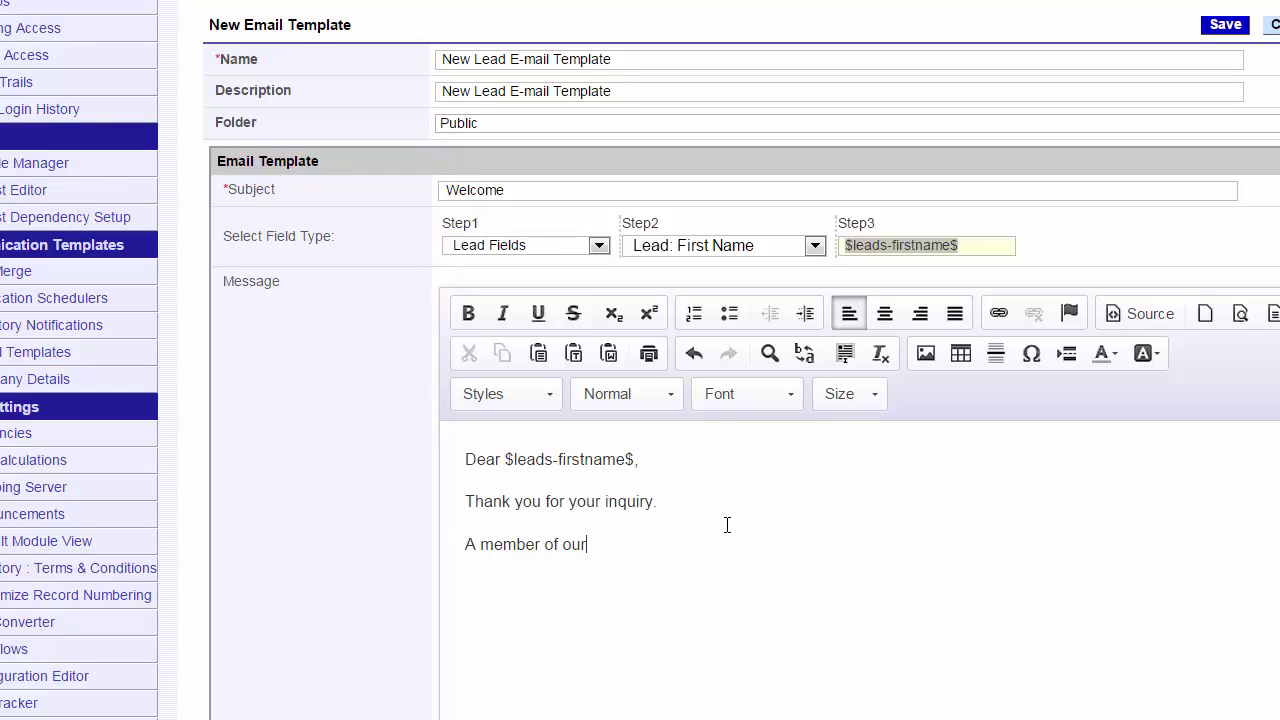
pyautogui.write(' firm wil')
pyautogui.write('l contact you')
pyautogui.write('Thank')
pyautogui.write(' yo')
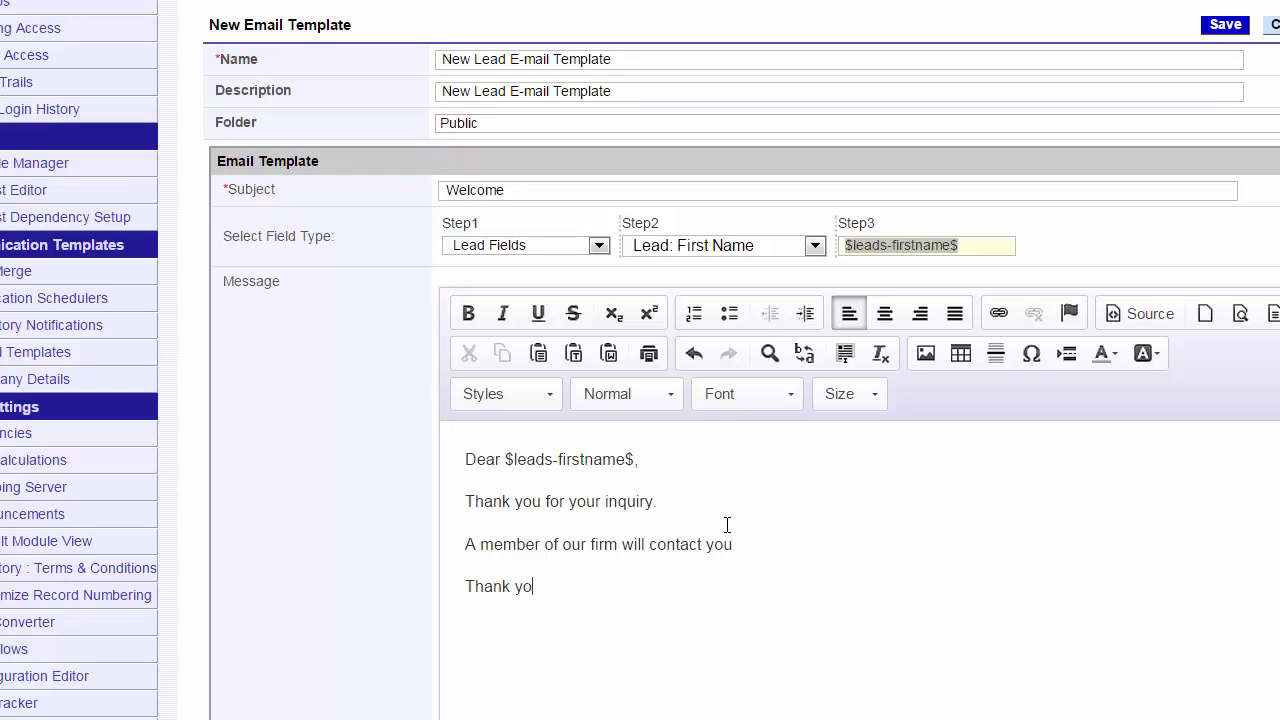
pyautogui.write('u')
pyautogui.press('Return')
pyautogui.write('Law Firm')
# - Add a space before the greeting's comma, and copy the $leads-lastname$ variable for the Lead: Last Name field
pyautogui.click(636, 458)
pyautogui.click(815, 245)
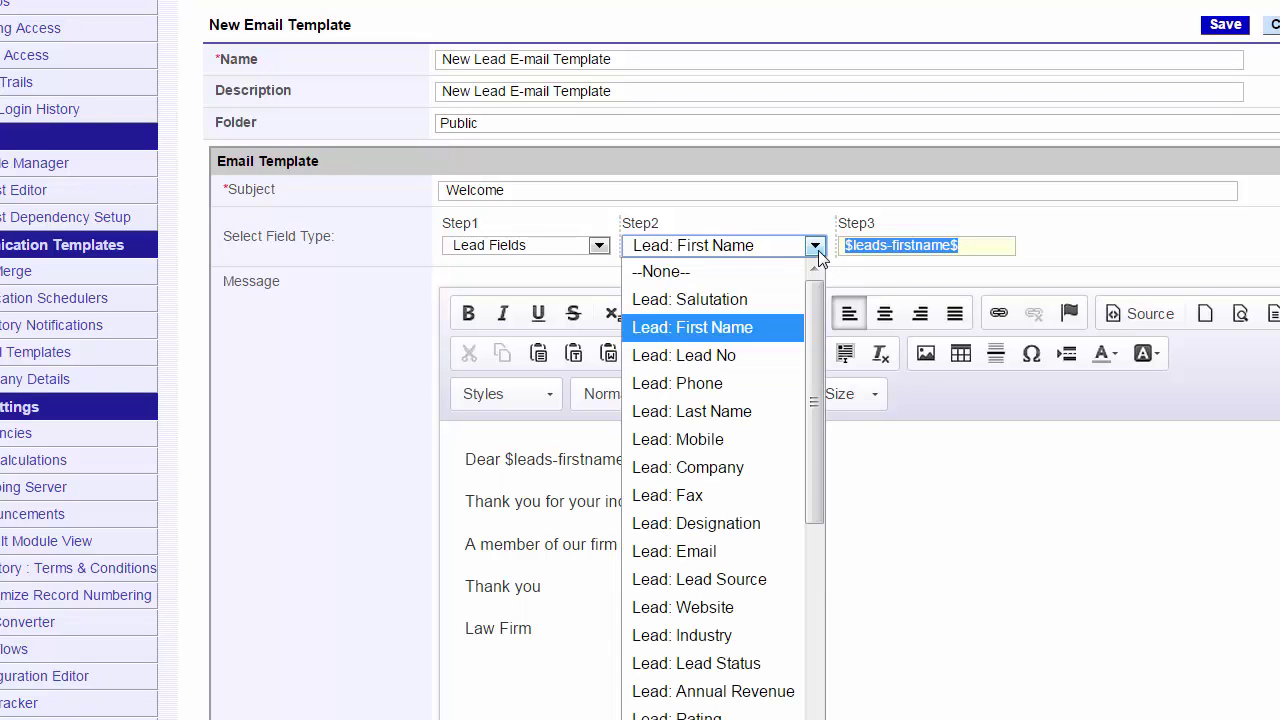
pyautogui.click(759, 413)
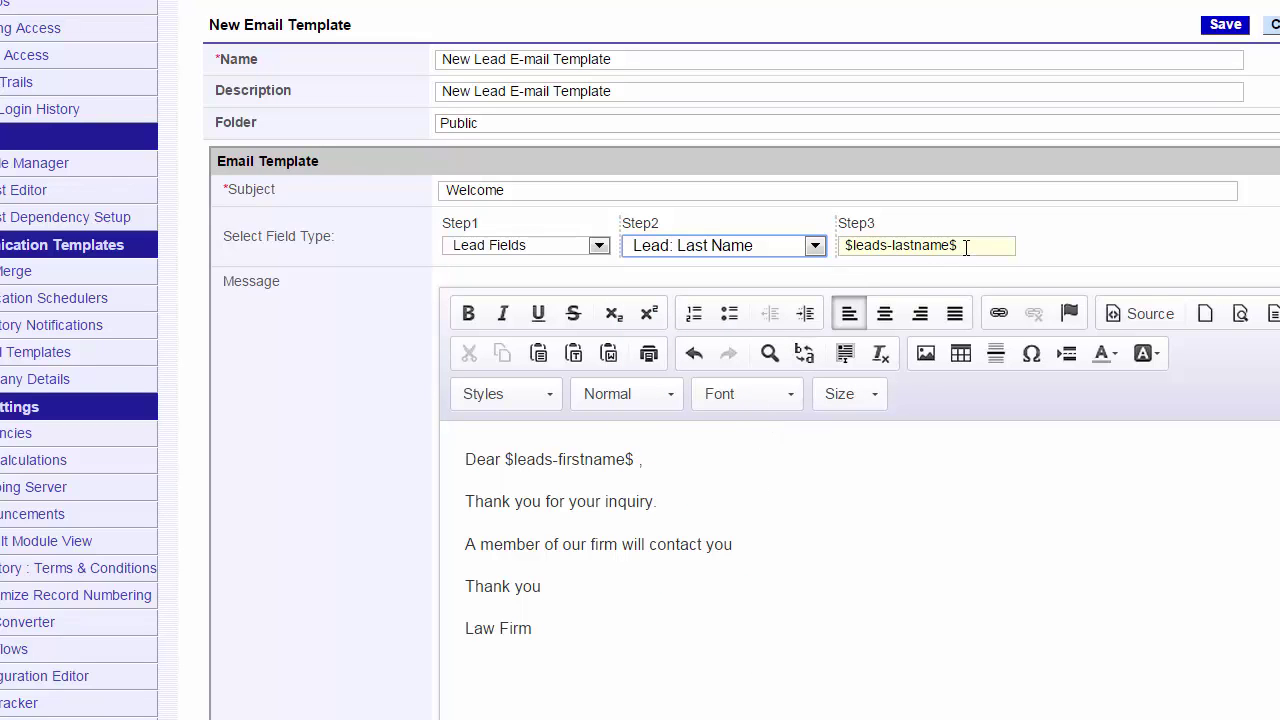
pyautogui.moveTo(966, 246); pyautogui.dragTo(845, 243)
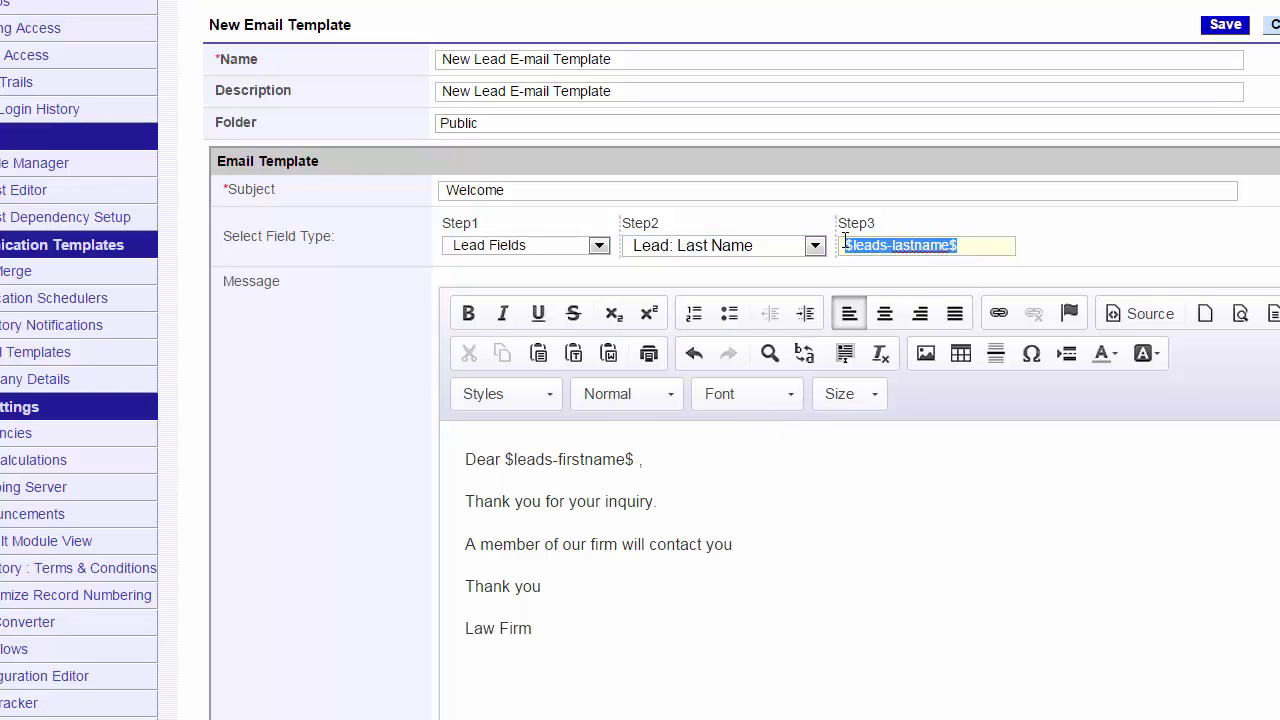
pyautogui.rightClick(896, 249)
pyautogui.click(951, 350)
# - Paste the $leads-lastname$ variable after the comma at the end of the greeting line
pyautogui.click(641, 460)
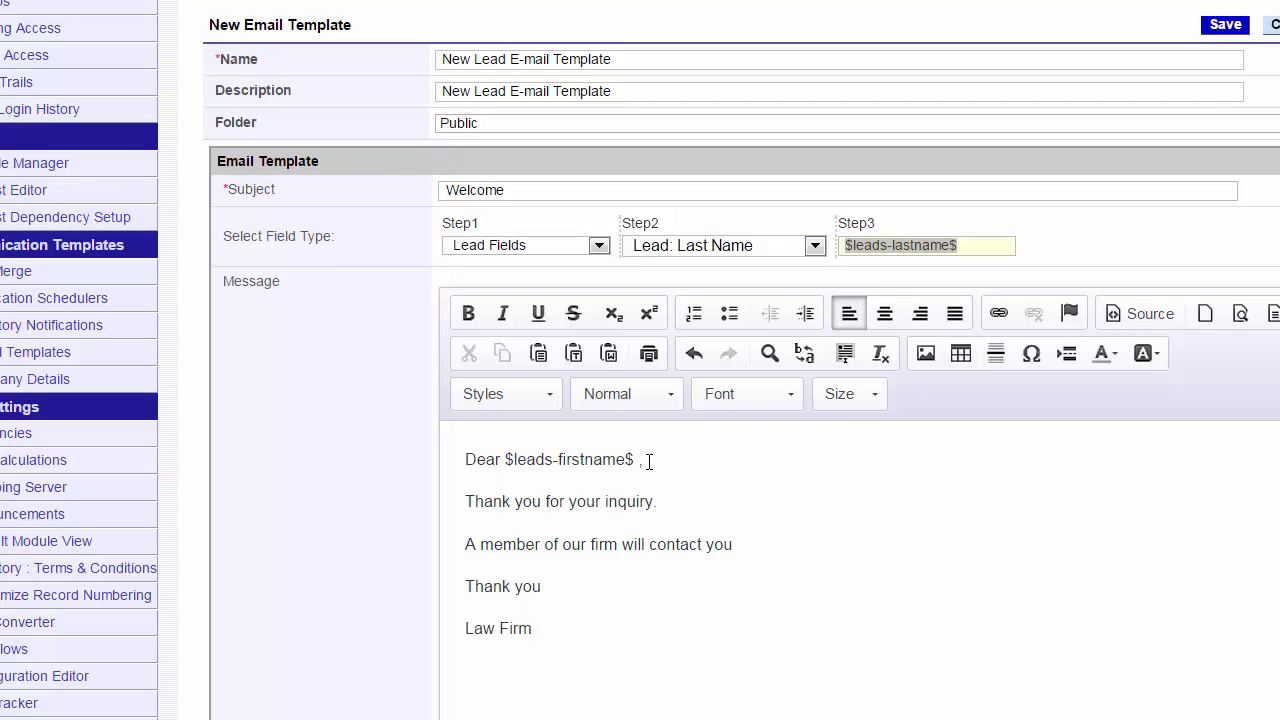
pyautogui.rightClick(648, 461)
pyautogui.click(717, 489)
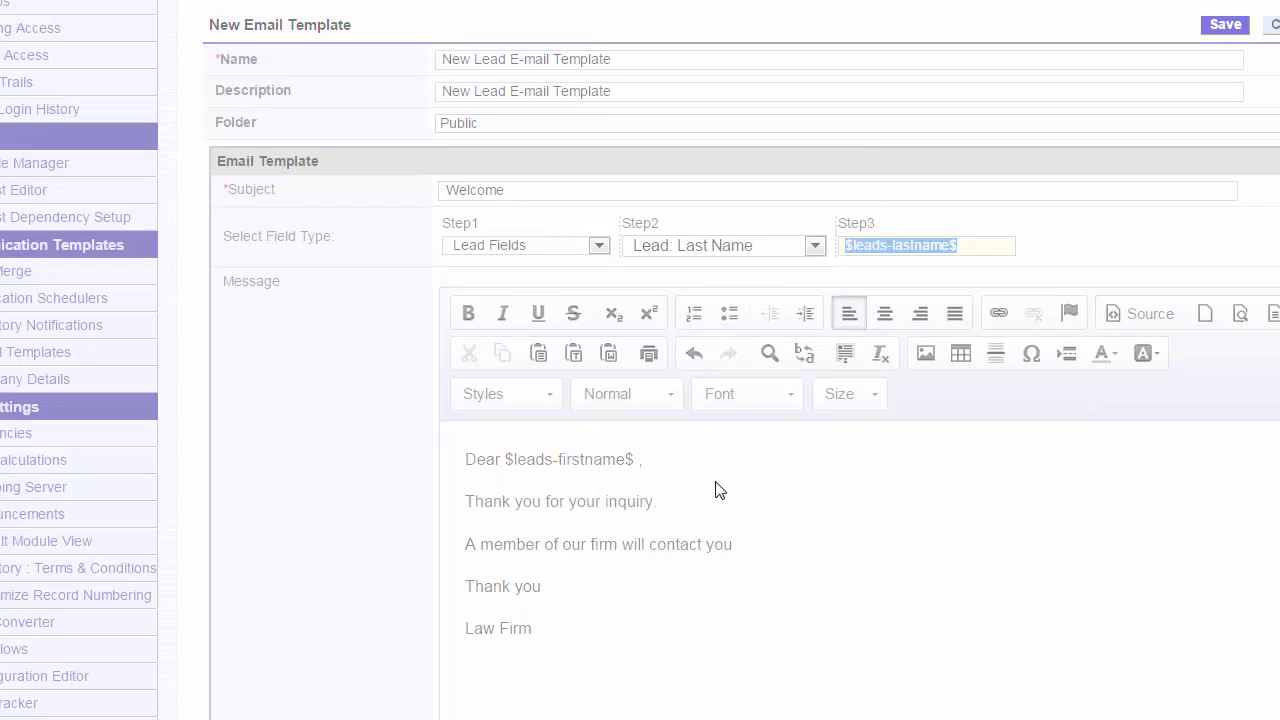
pyautogui.rightClick(545, 348)
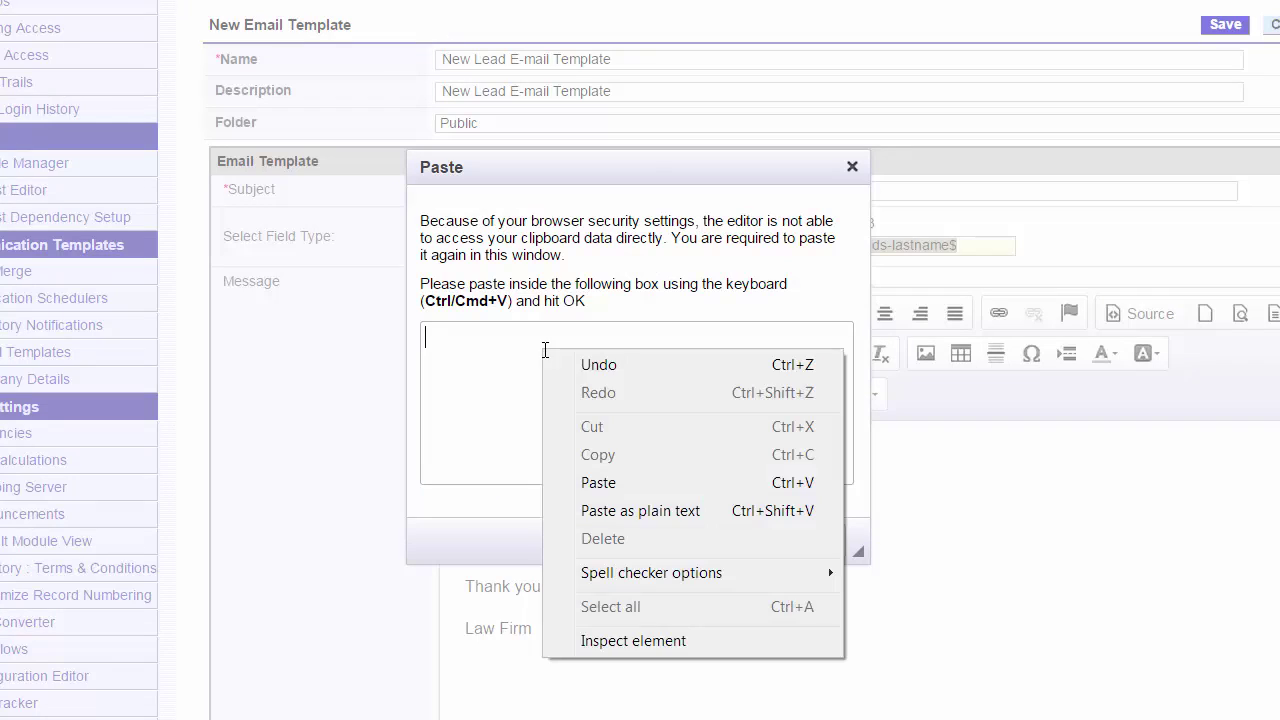
pyautogui.click(625, 483)
pyautogui.click(746, 545)
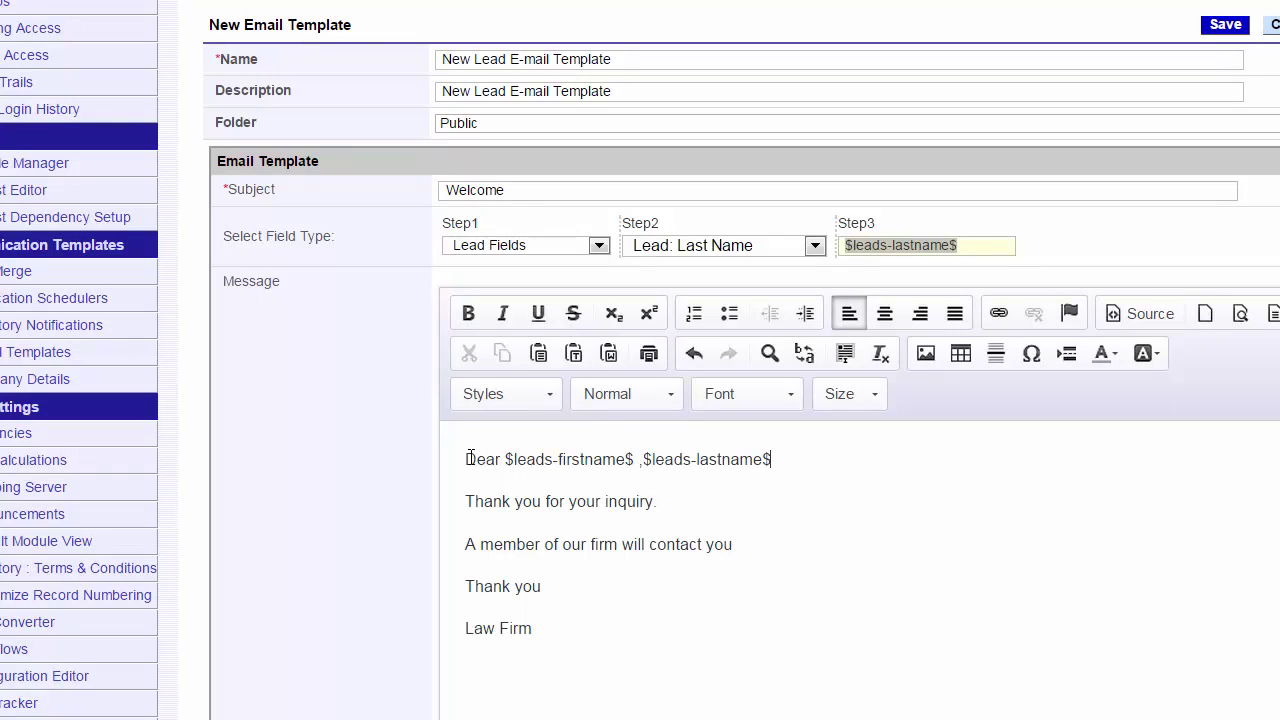
# - Set the font of the whole message text to Arial
pyautogui.moveTo(469, 458); pyautogui.dragTo(540, 628)
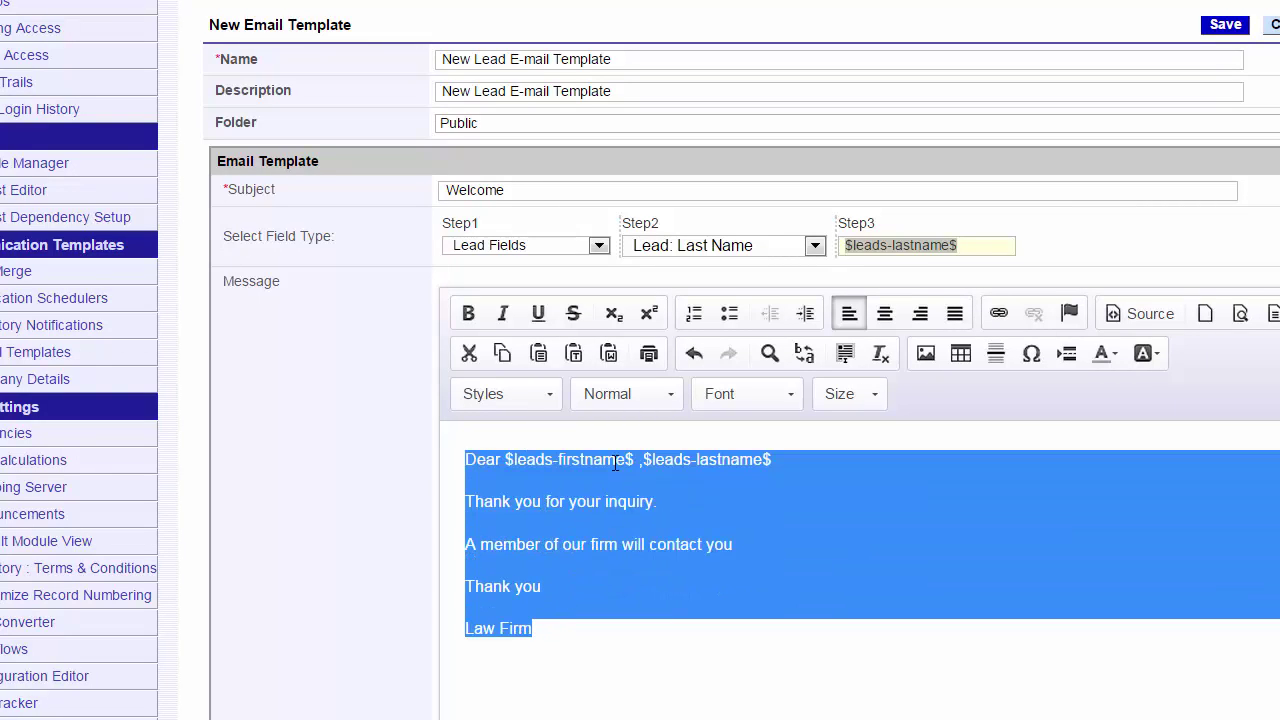
pyautogui.click(677, 406)
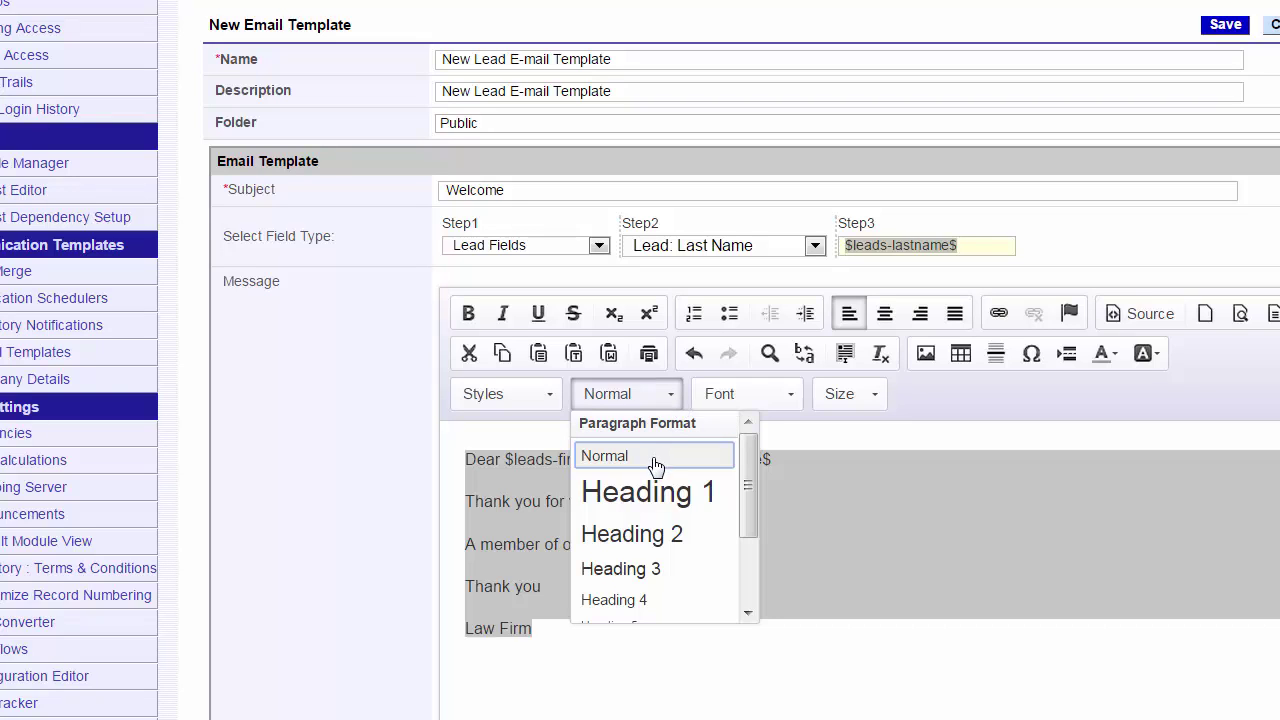
pyautogui.moveTo(748, 513)
pyautogui.mouseDown()
pyautogui.moveTo(747, 591)
pyautogui.moveTo(748, 500)
pyautogui.mouseUp()
pyautogui.press('Escape')
pyautogui.click(790, 396)
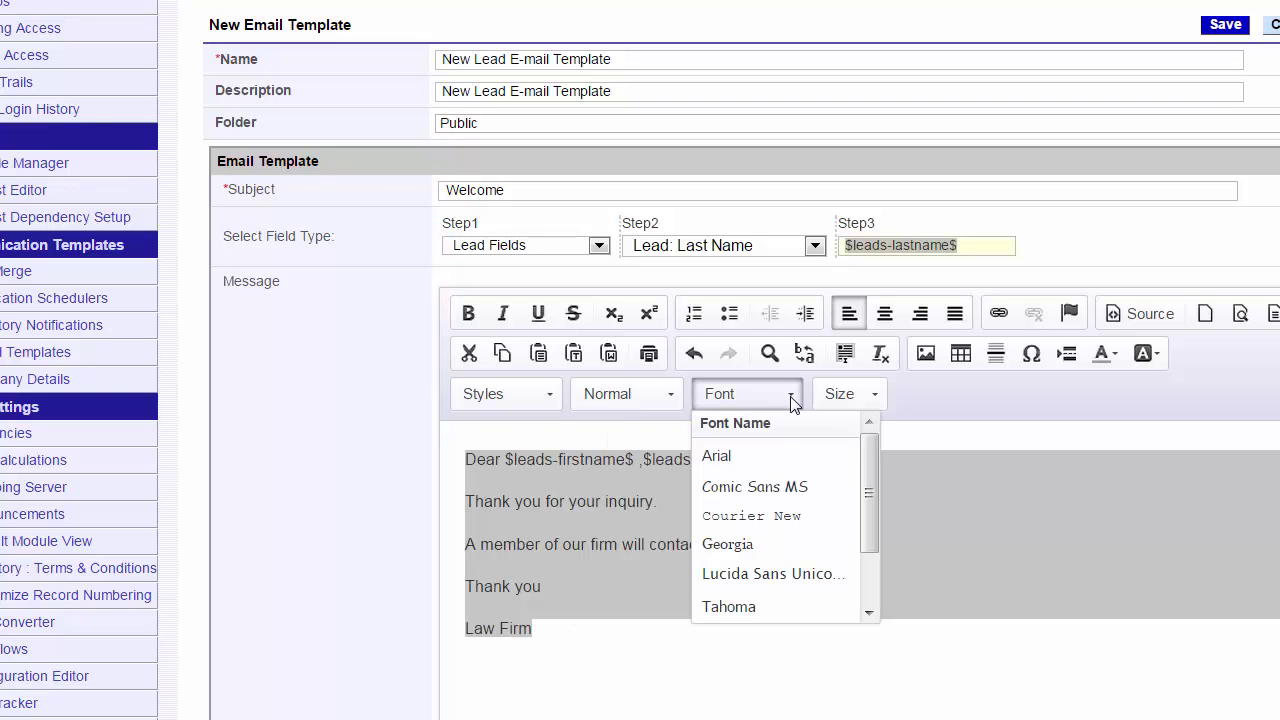
pyautogui.click(739, 464)
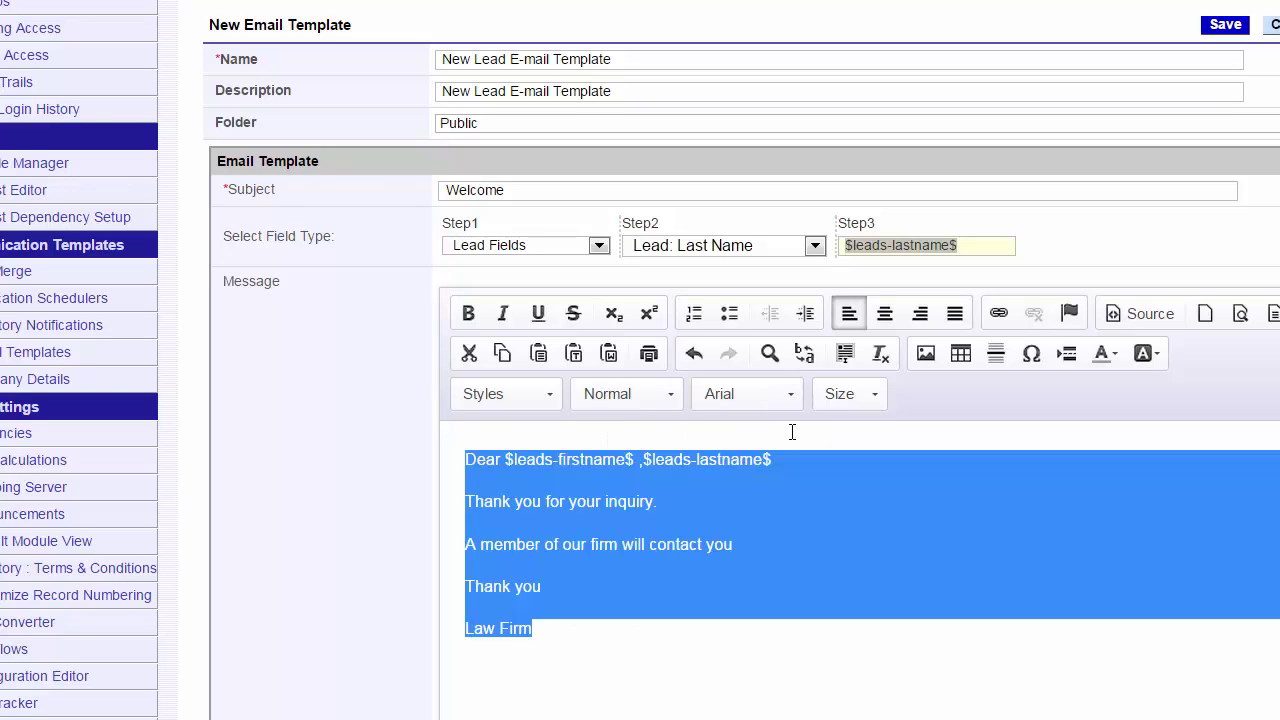
# - Try Comic Sans MS and Georgia on the whole message text, and return its font to Arial
pyautogui.click(791, 397)
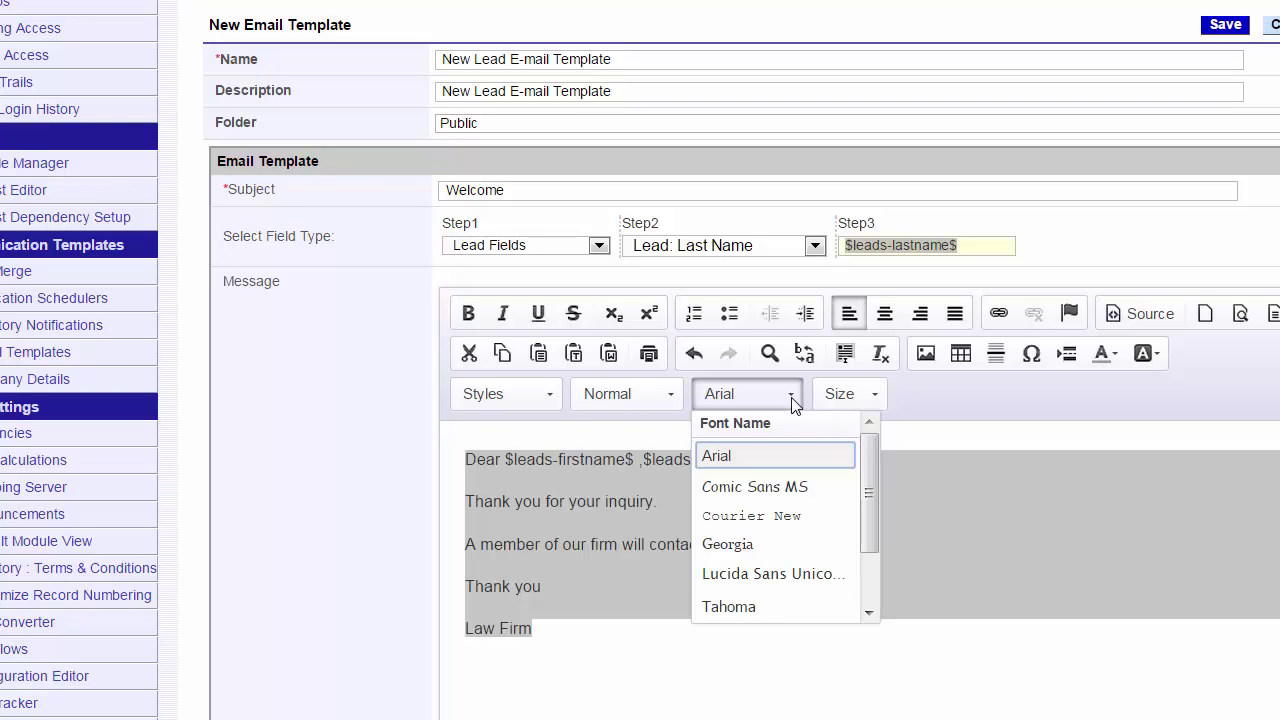
pyautogui.click(751, 489)
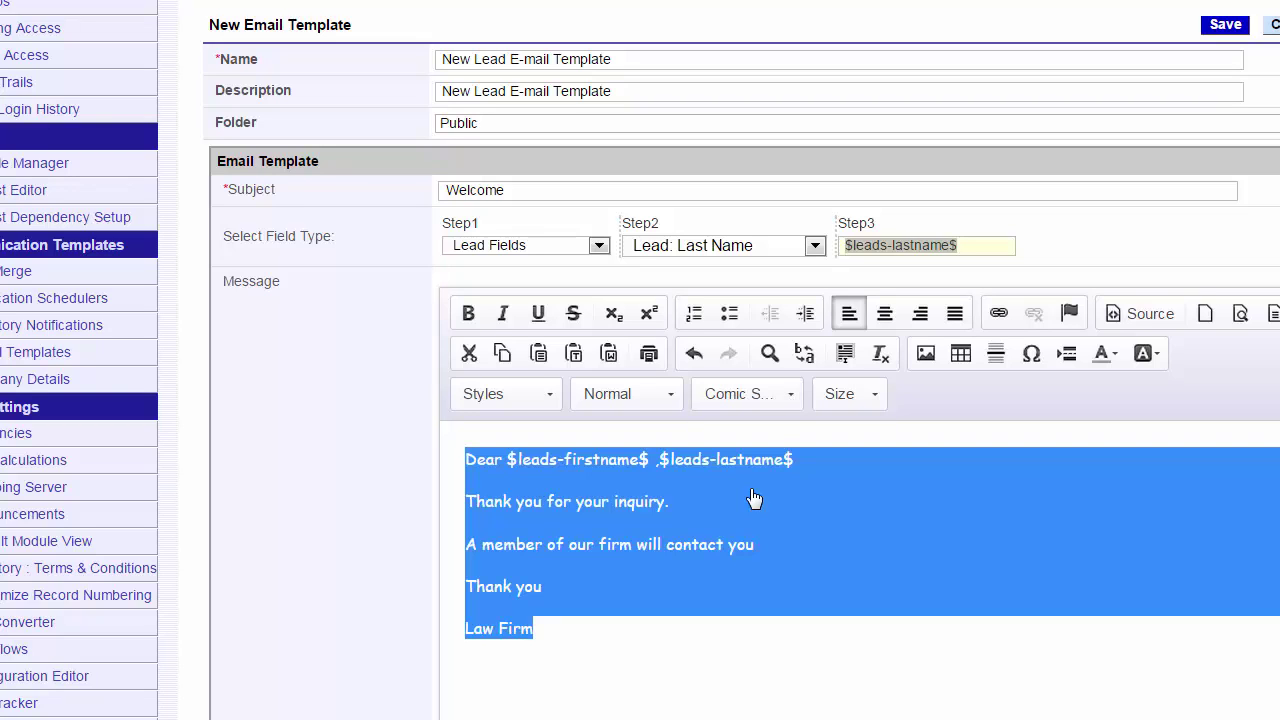
pyautogui.click(790, 396)
pyautogui.click(760, 556)
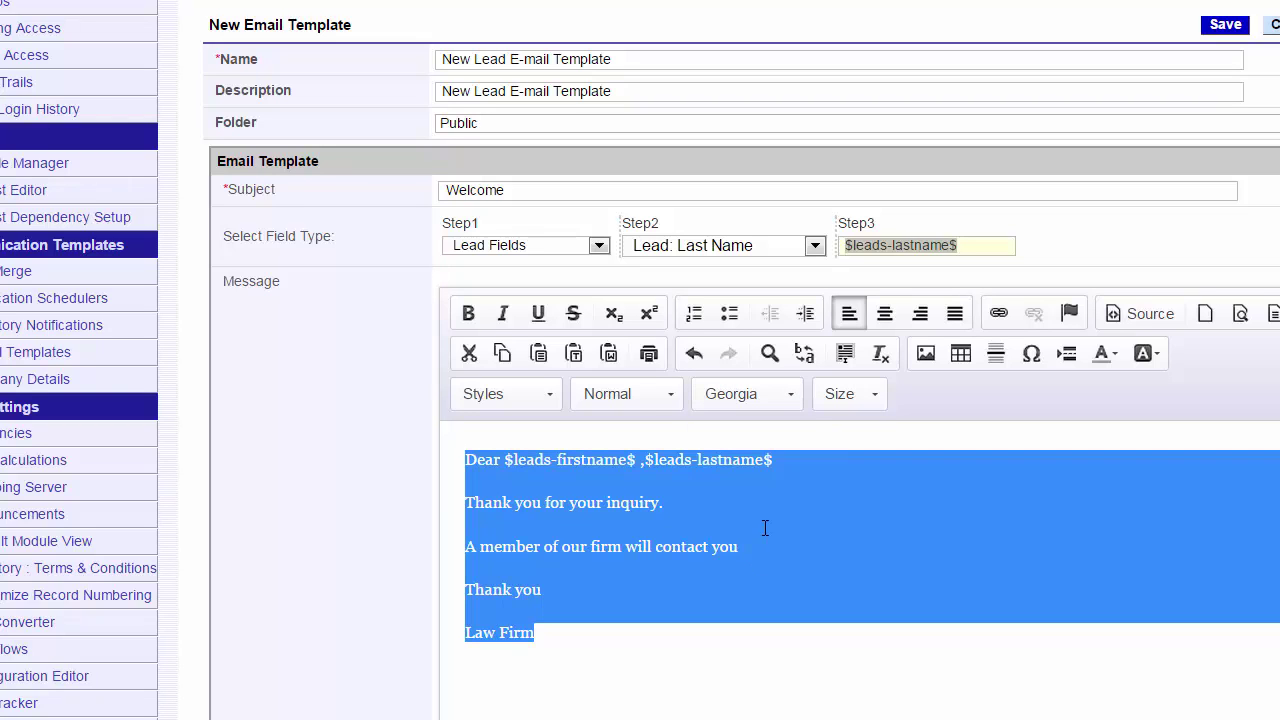
pyautogui.click(782, 408)
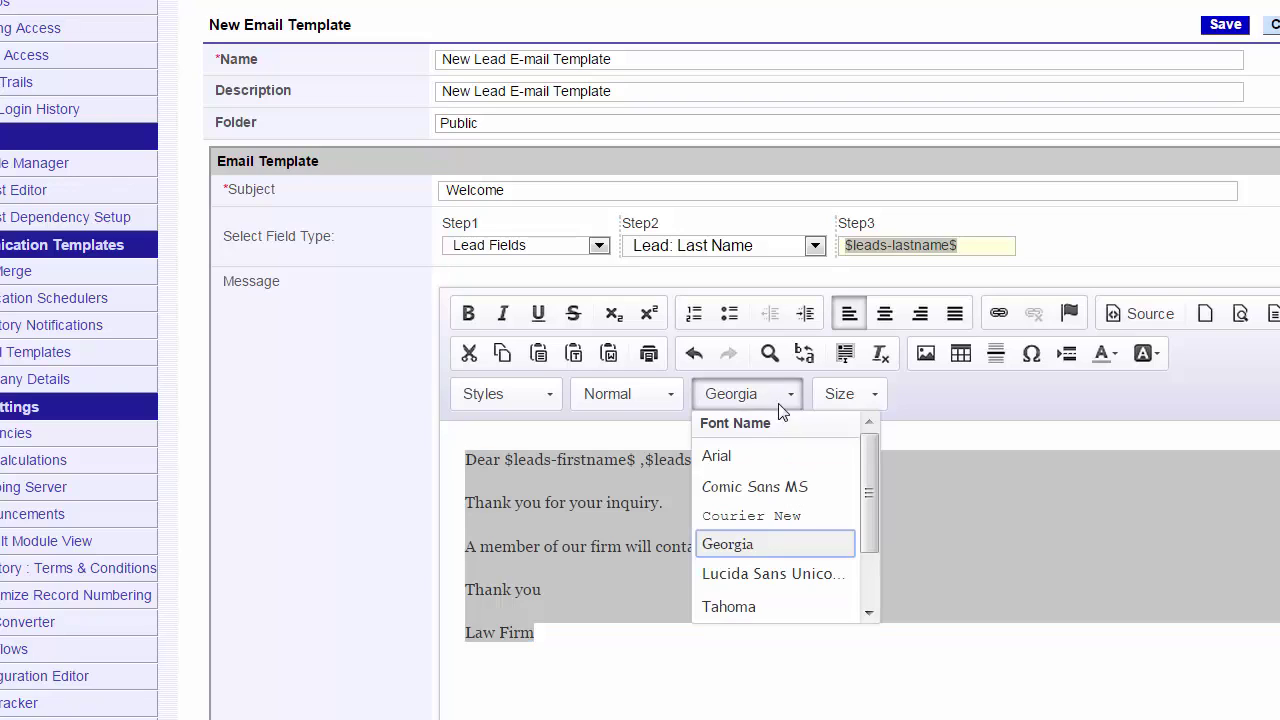
pyautogui.click(749, 457)
pyautogui.click(666, 503)
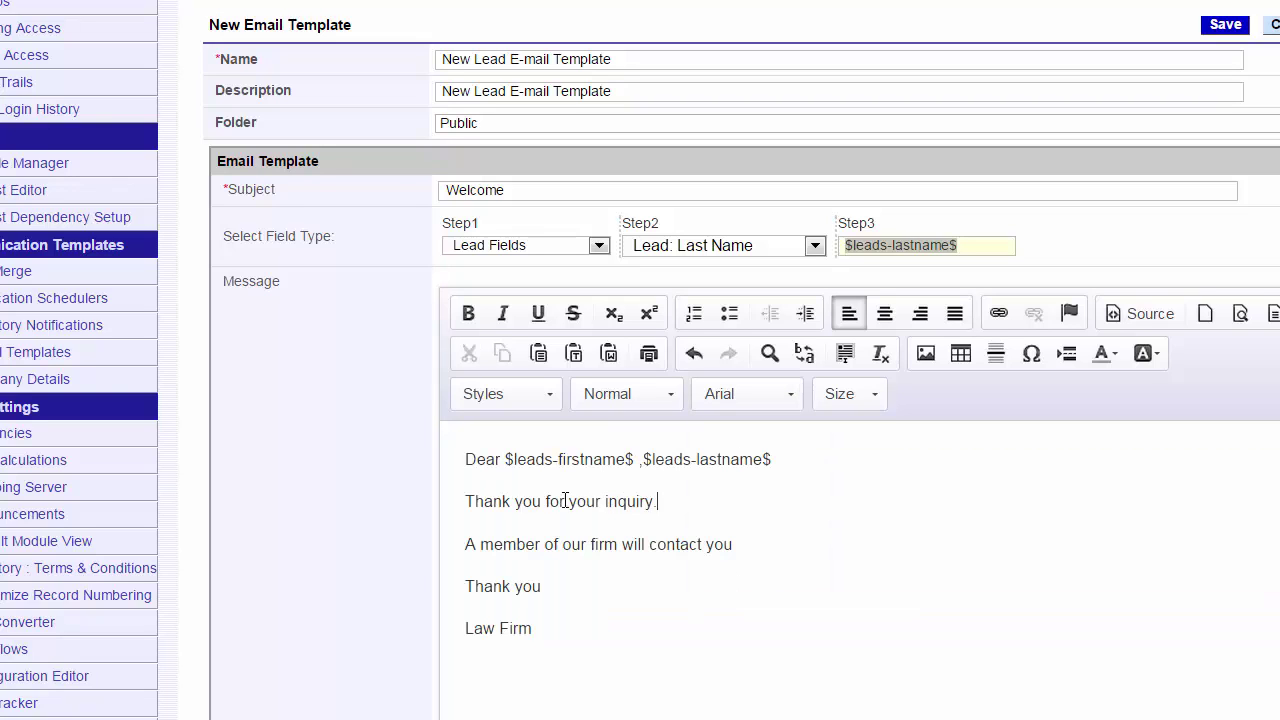
# - Make the whole greeting line of the template message bold and italic
pyautogui.moveTo(465, 459); pyautogui.dragTo(779, 458)
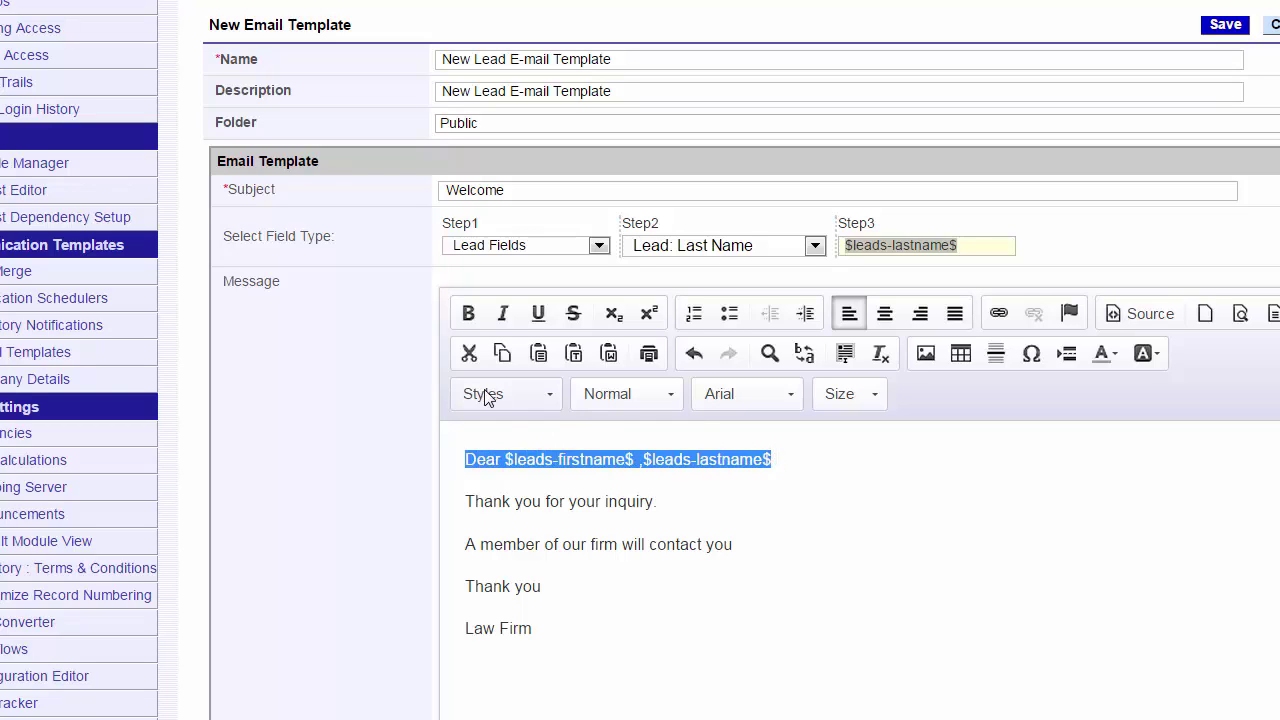
pyautogui.click(468, 316)
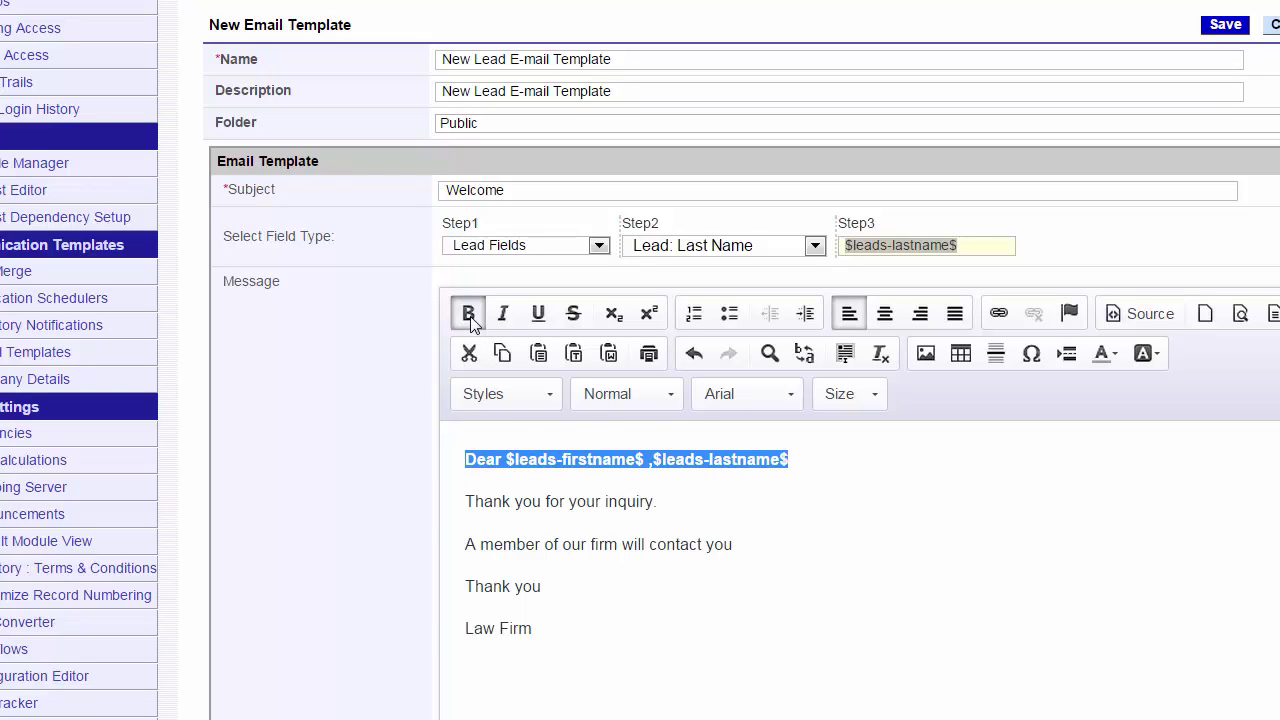
pyautogui.click(503, 315)
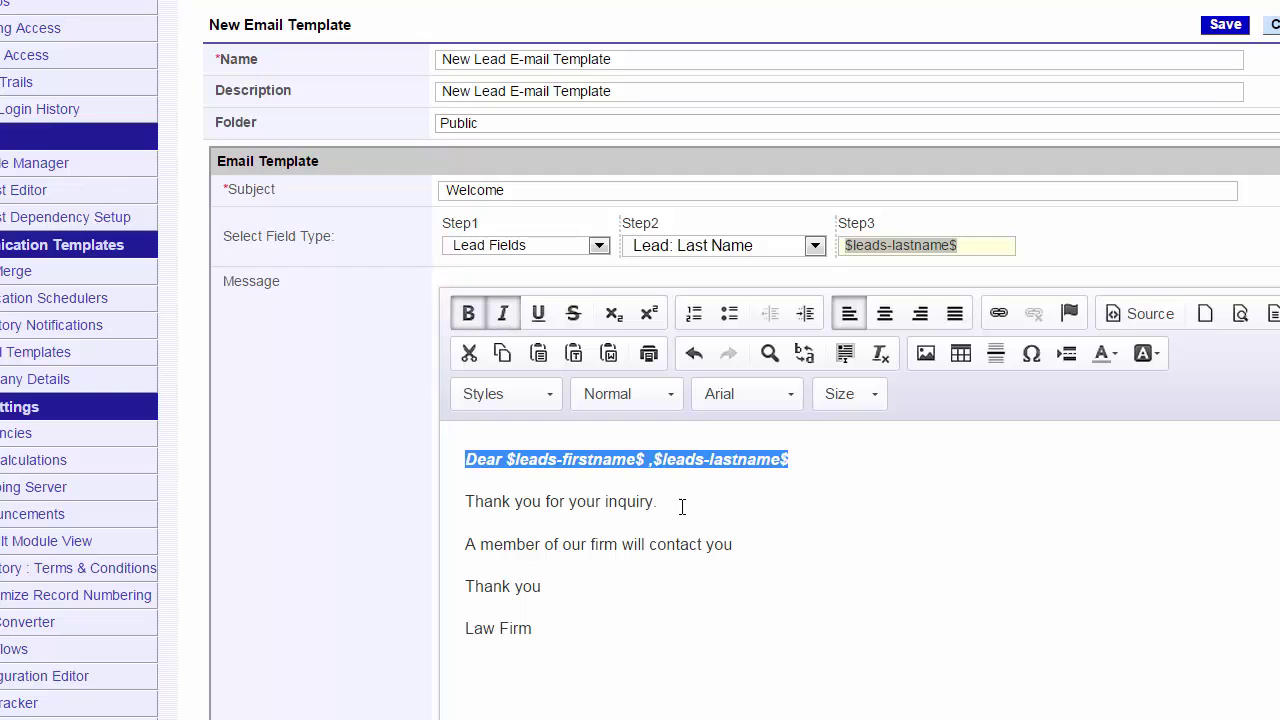
# - Move the comma from between the two name variables to the end of the greeting line, and save the template
pyautogui.click(645, 464)
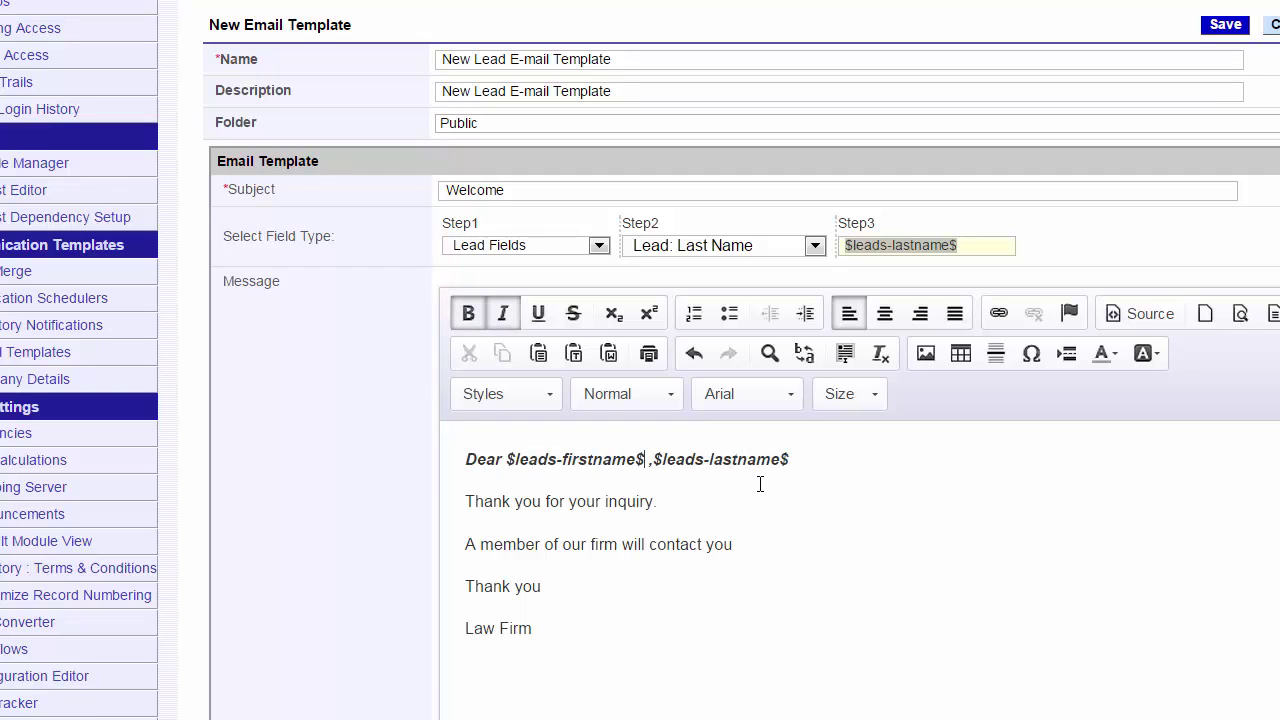
pyautogui.press('Delete')
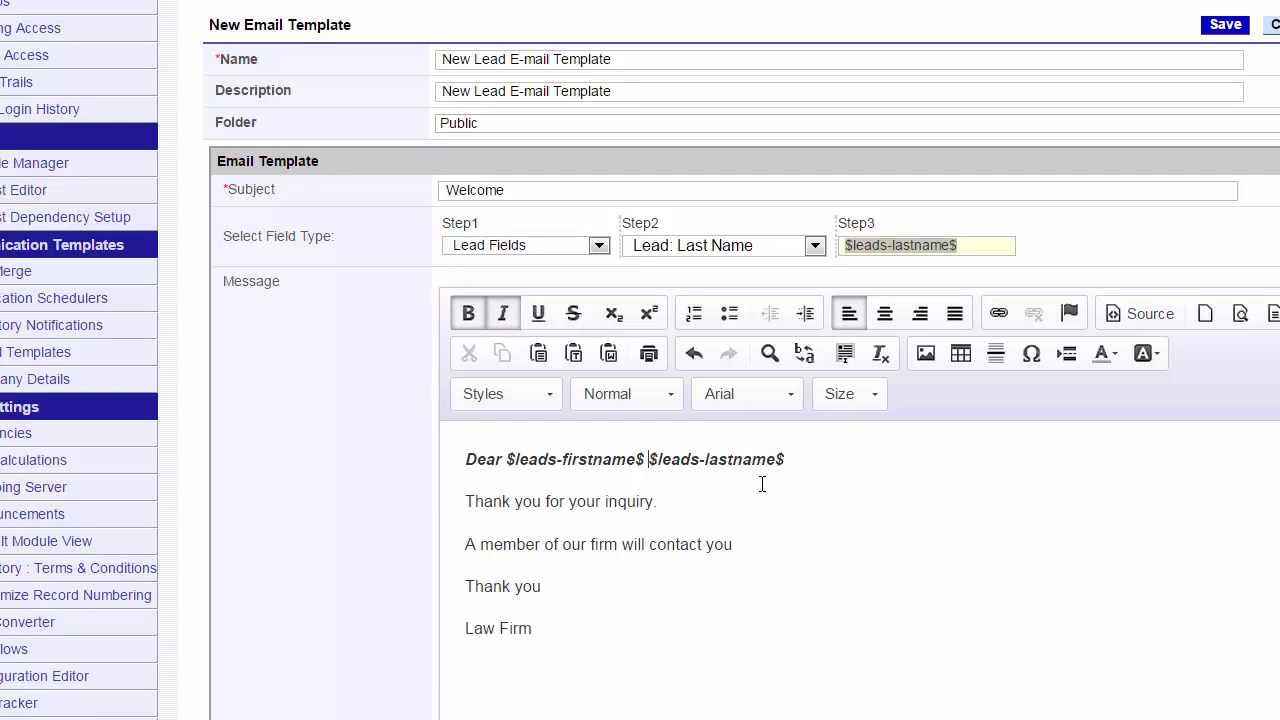
pyautogui.click(834, 458)
pyautogui.write(',')
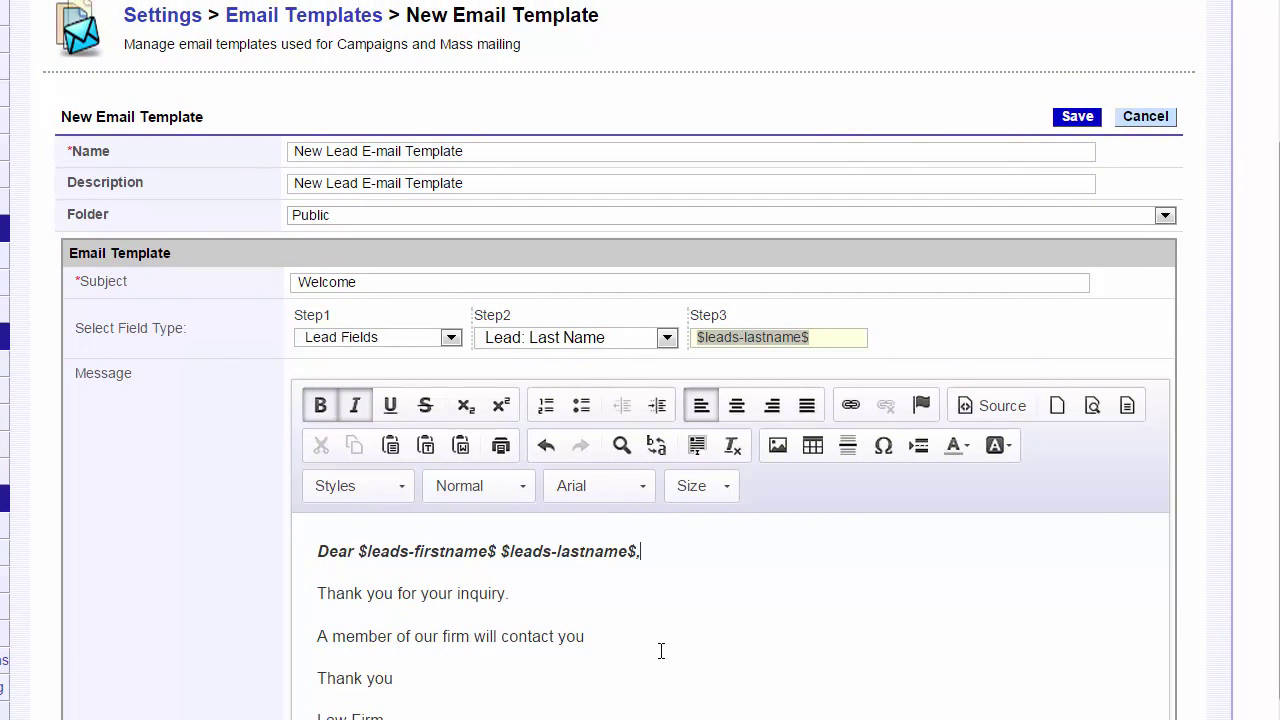
pyautogui.click(1077, 117)
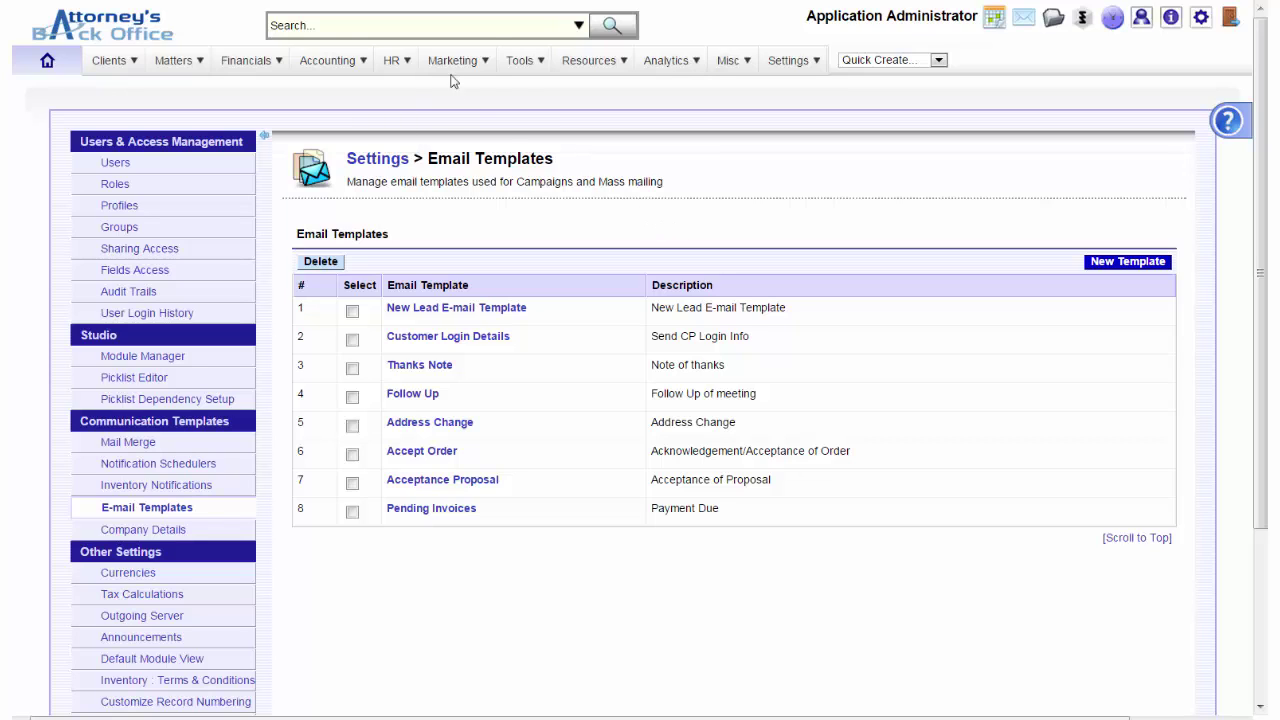
# - Open the Leads list and look at the test lead's entry and e-mail address
pyautogui.moveTo(447, 62)
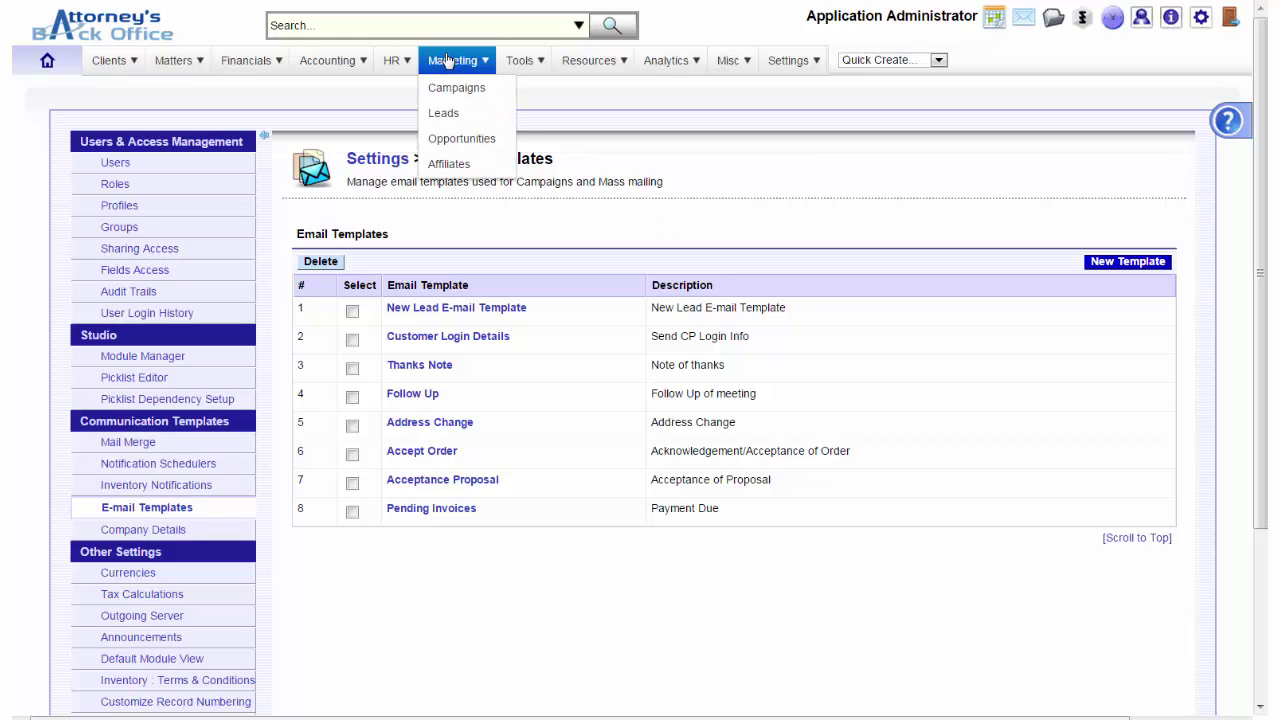
pyautogui.click(444, 116)
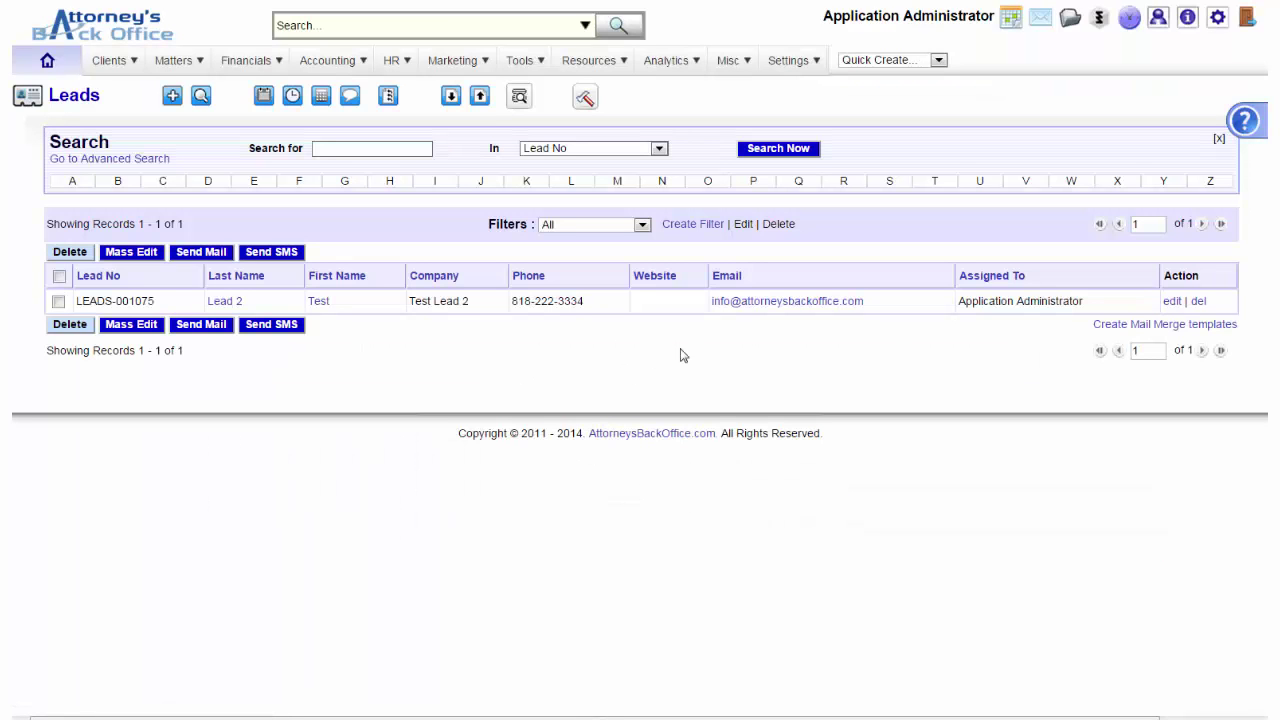
pyautogui.click(710, 280)
# - Compose a new message in the Email Manager, addressed to the lead's e-mail address through the recipient search, with the subject Welcome
pyautogui.click(1038, 22)
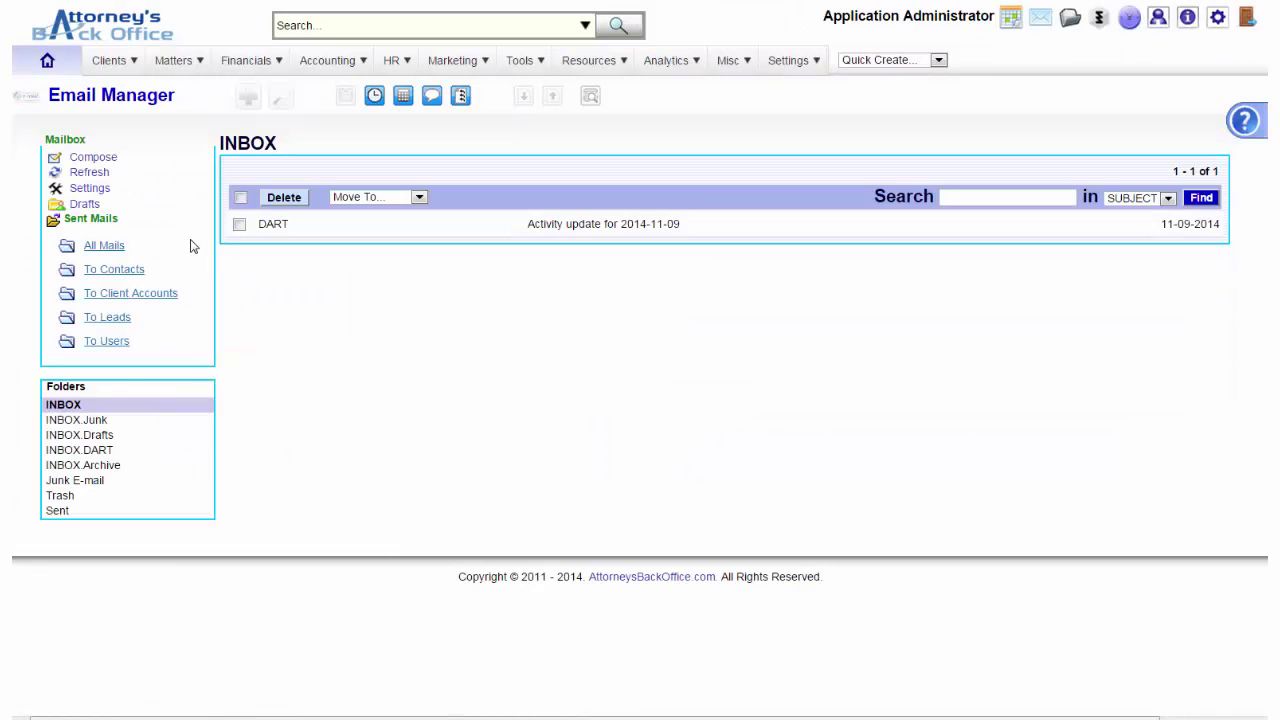
pyautogui.click(90, 160)
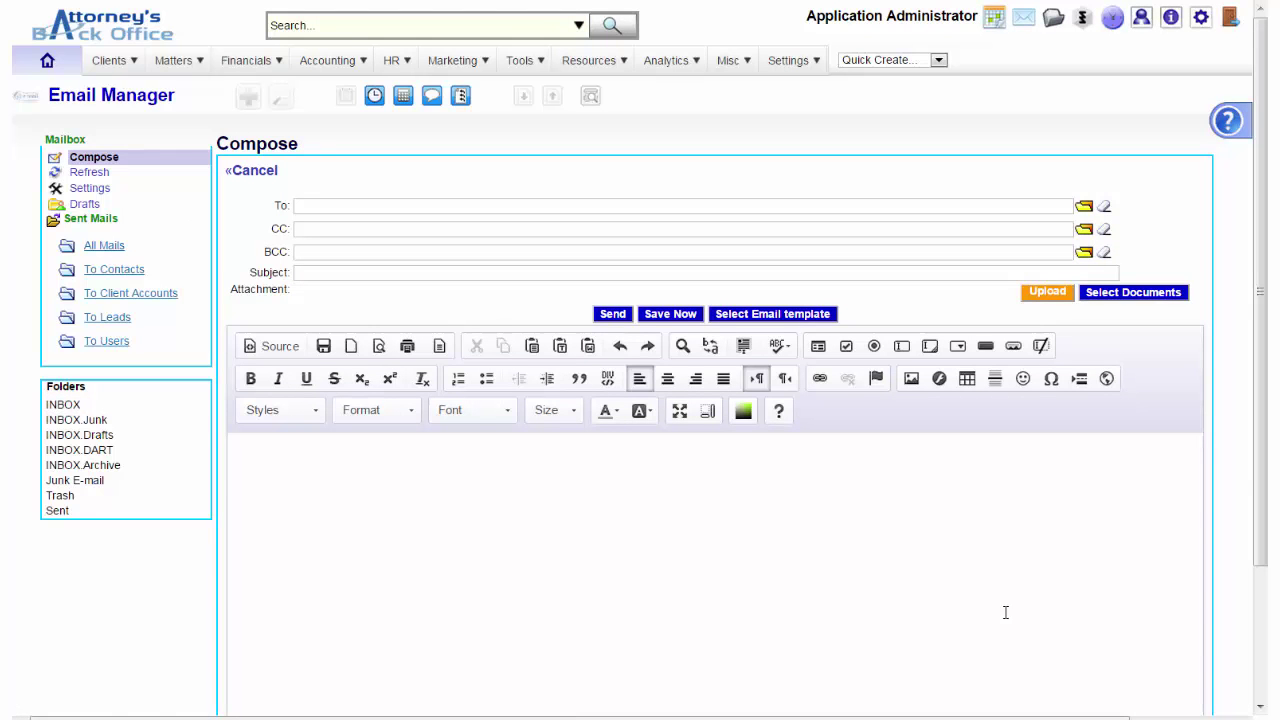
pyautogui.click(1085, 208)
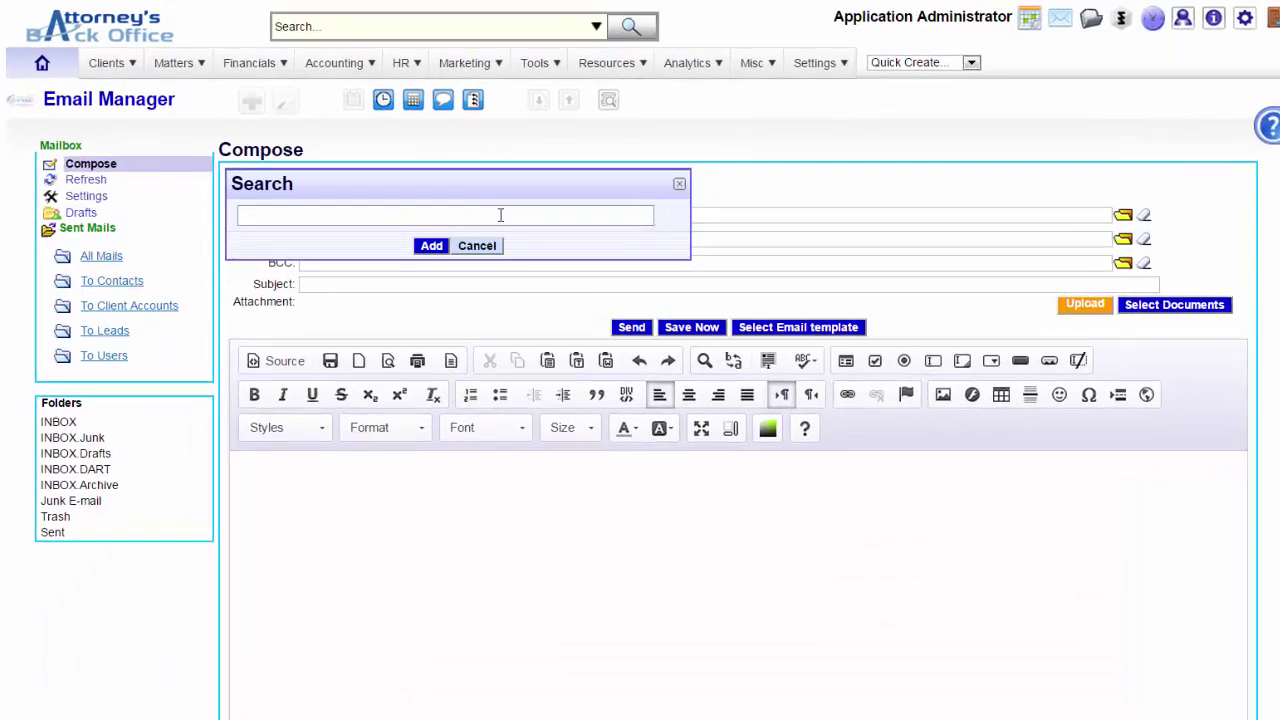
pyautogui.click(486, 206)
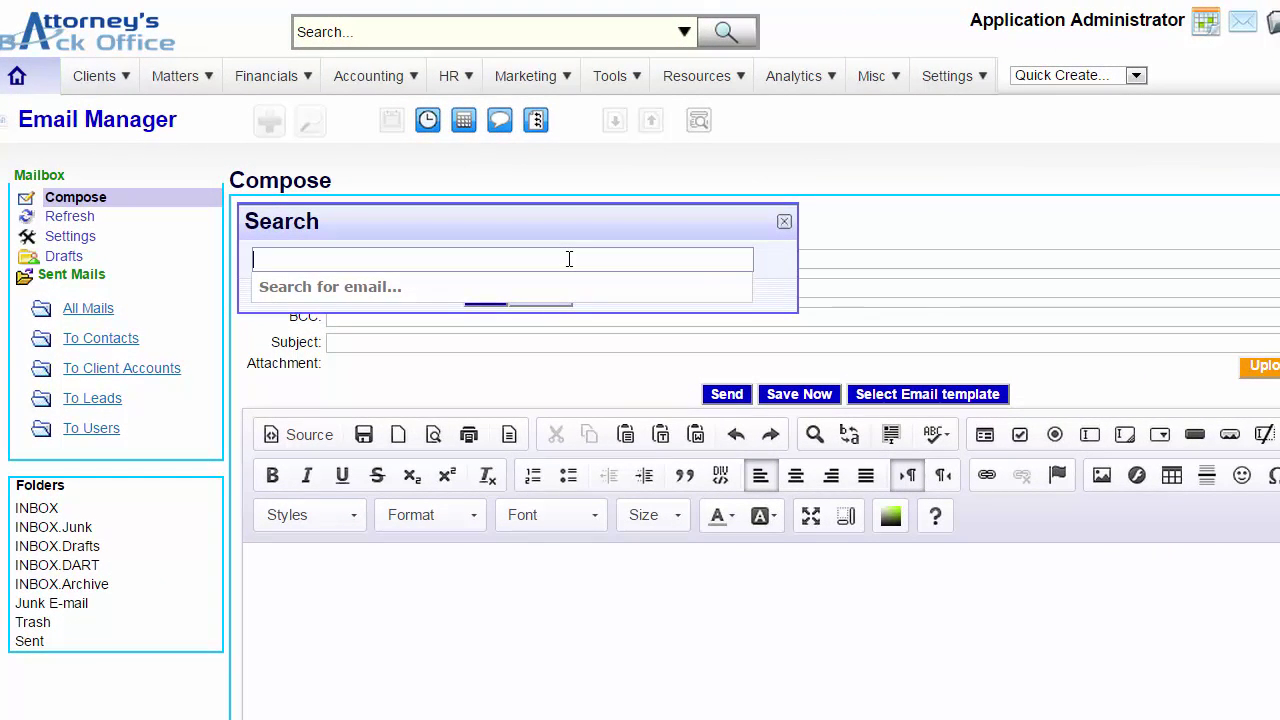
pyautogui.write('info')
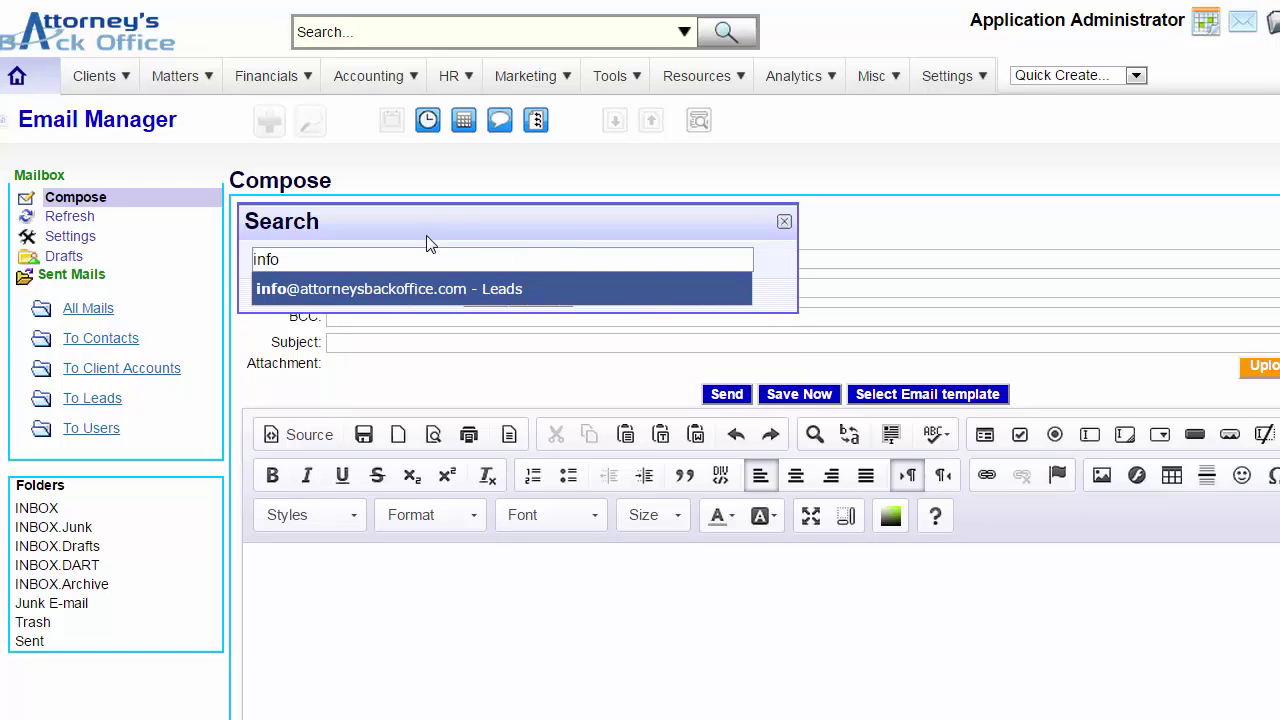
pyautogui.click(433, 290)
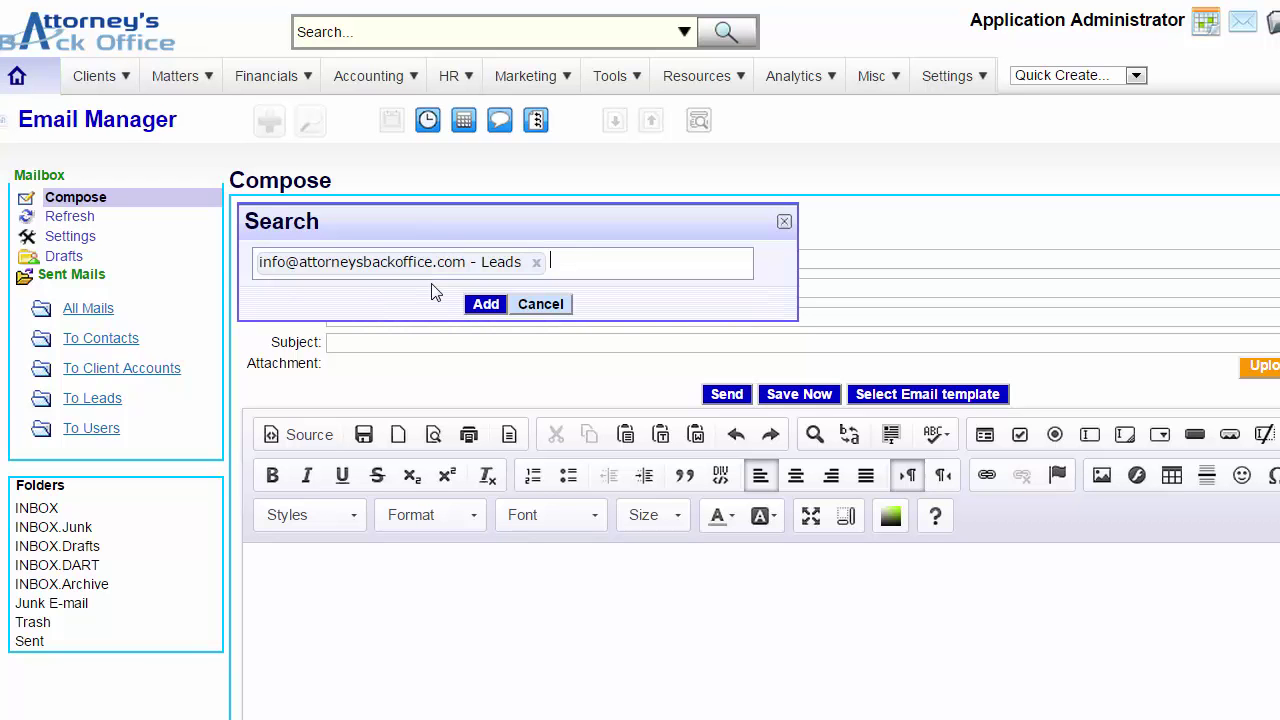
pyautogui.click(486, 304)
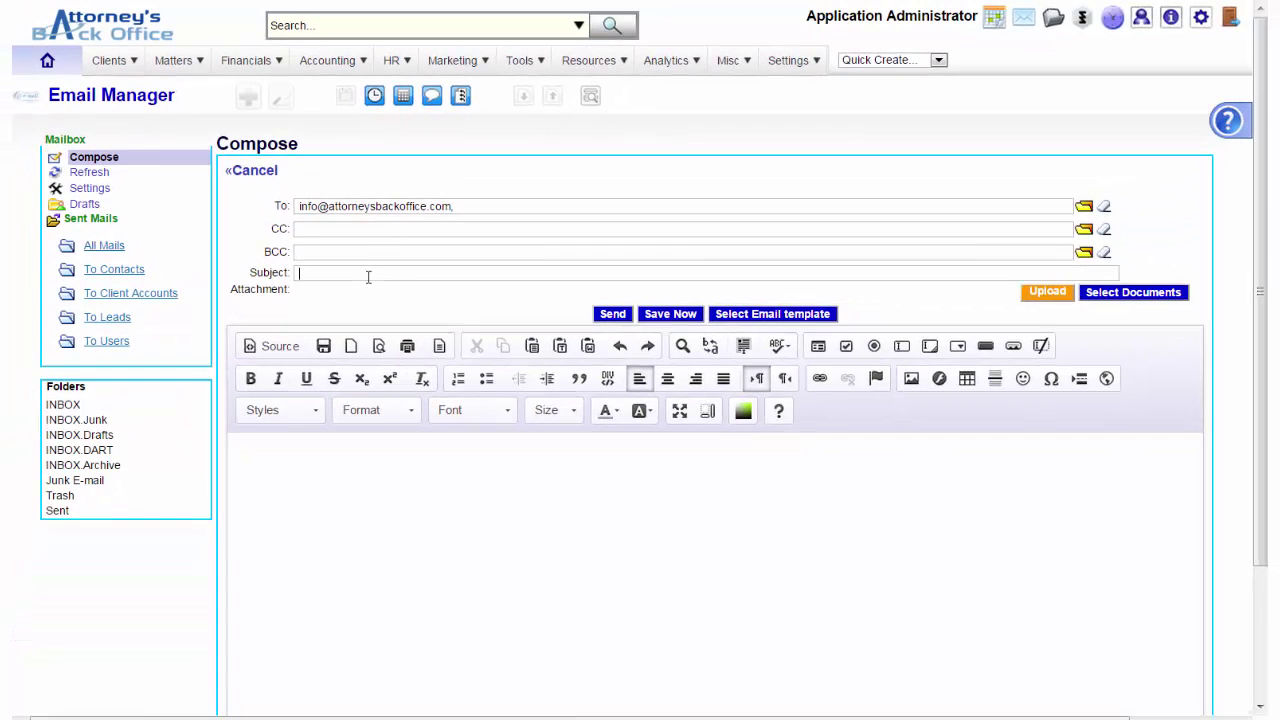
pyautogui.write('We')
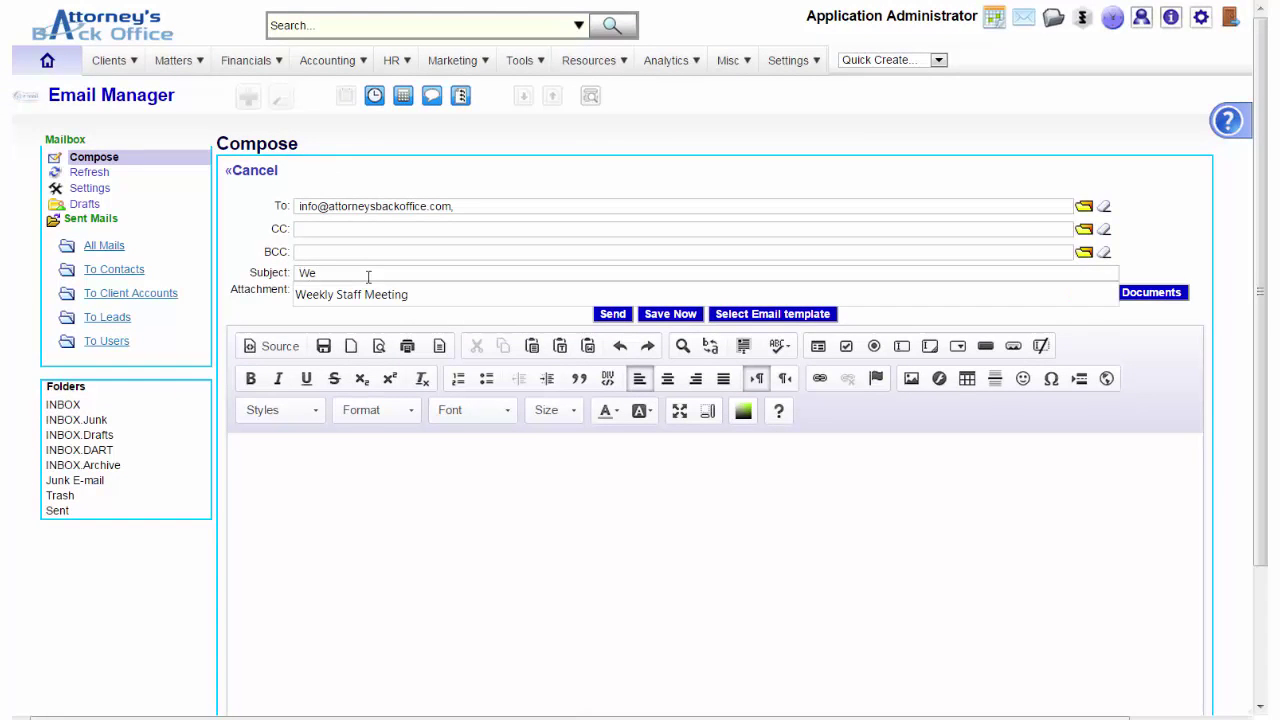
pyautogui.write('lcome')
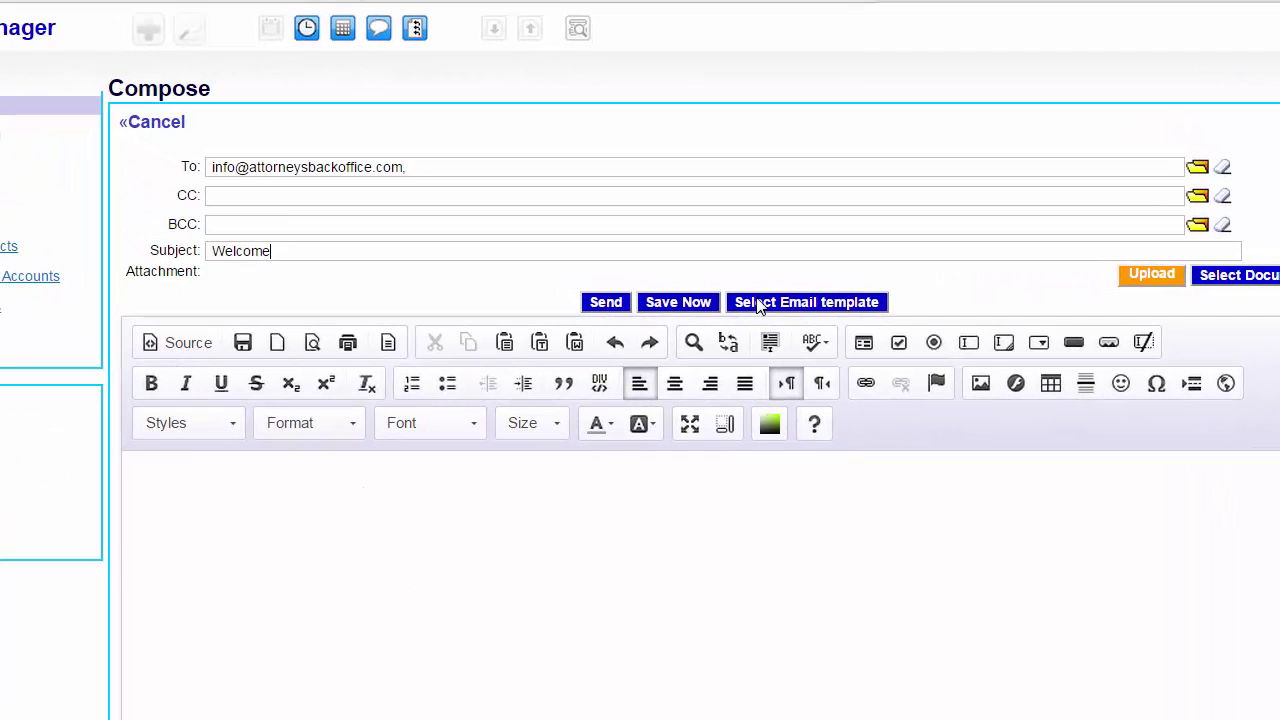
# - Fill the message body with the New Lead E-mail Template and send the message
pyautogui.click(758, 306)
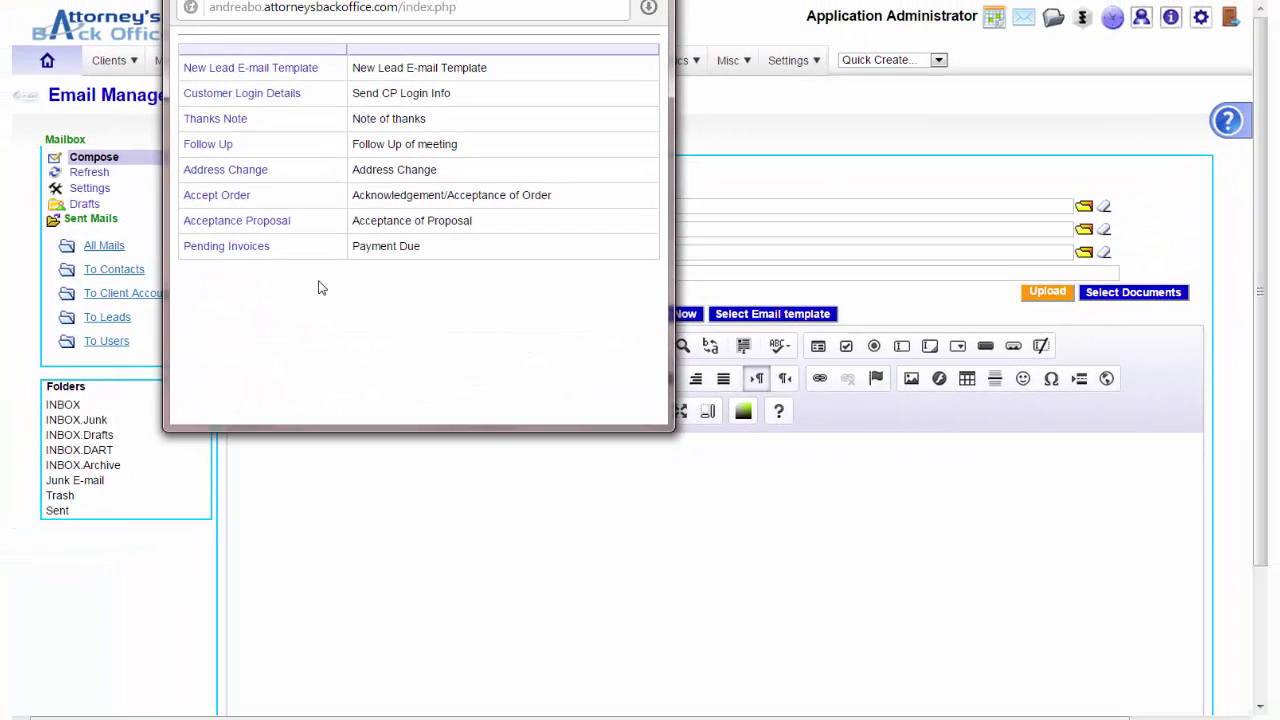
pyautogui.click(228, 70)
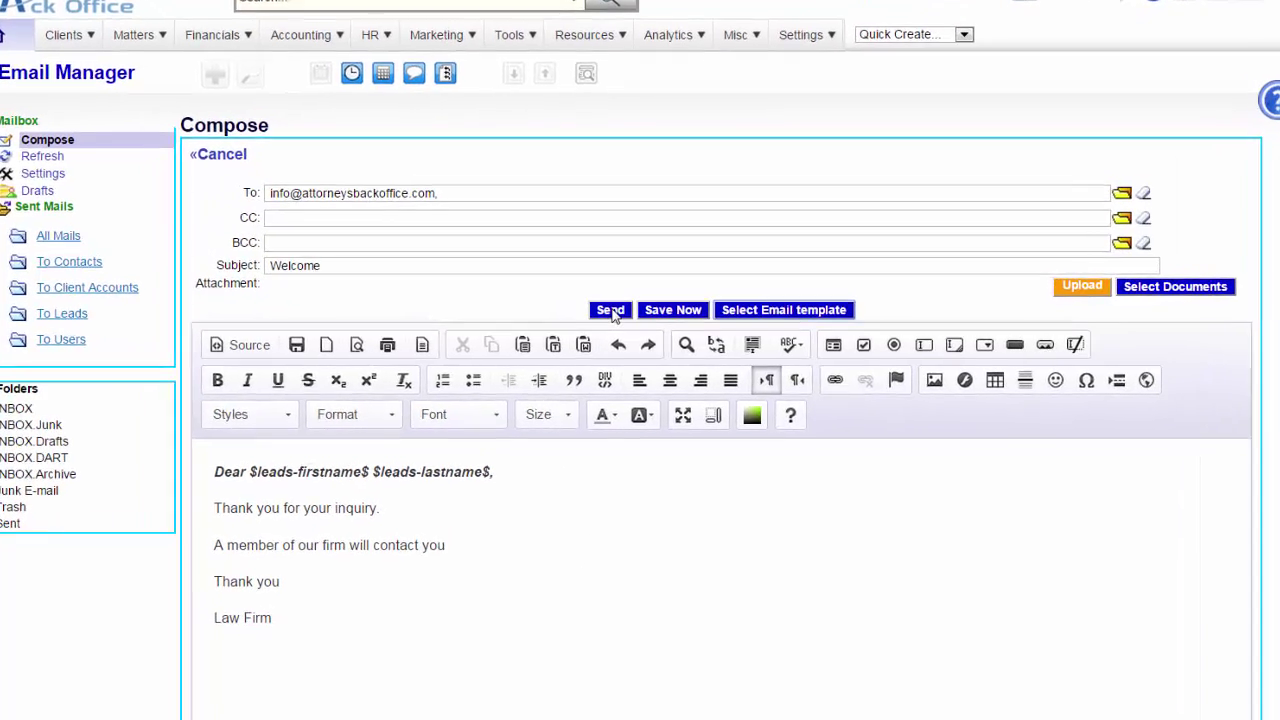
pyautogui.click(606, 303)
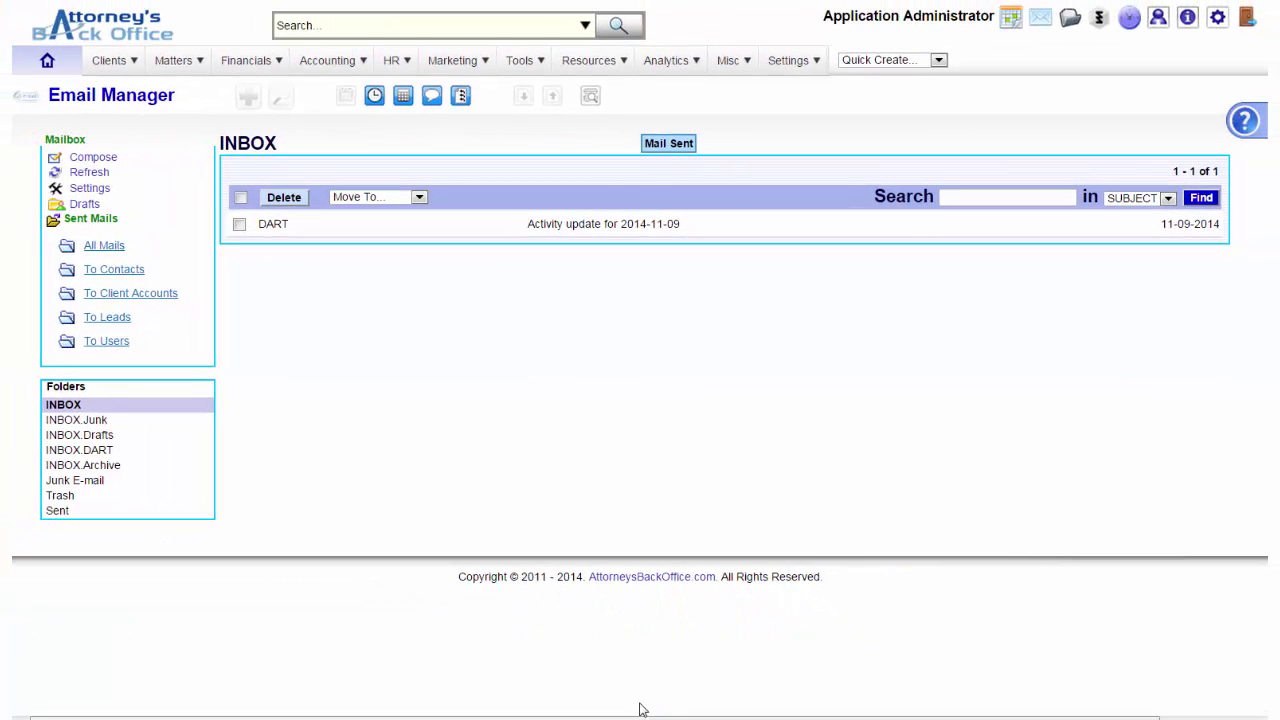
# - Switch to Microsoft Outlook, read the received Welcome message to check the merged lead name, and return to Attorney's Back Office
pyautogui.moveTo(640, 718)
pyautogui.click(422, 658)
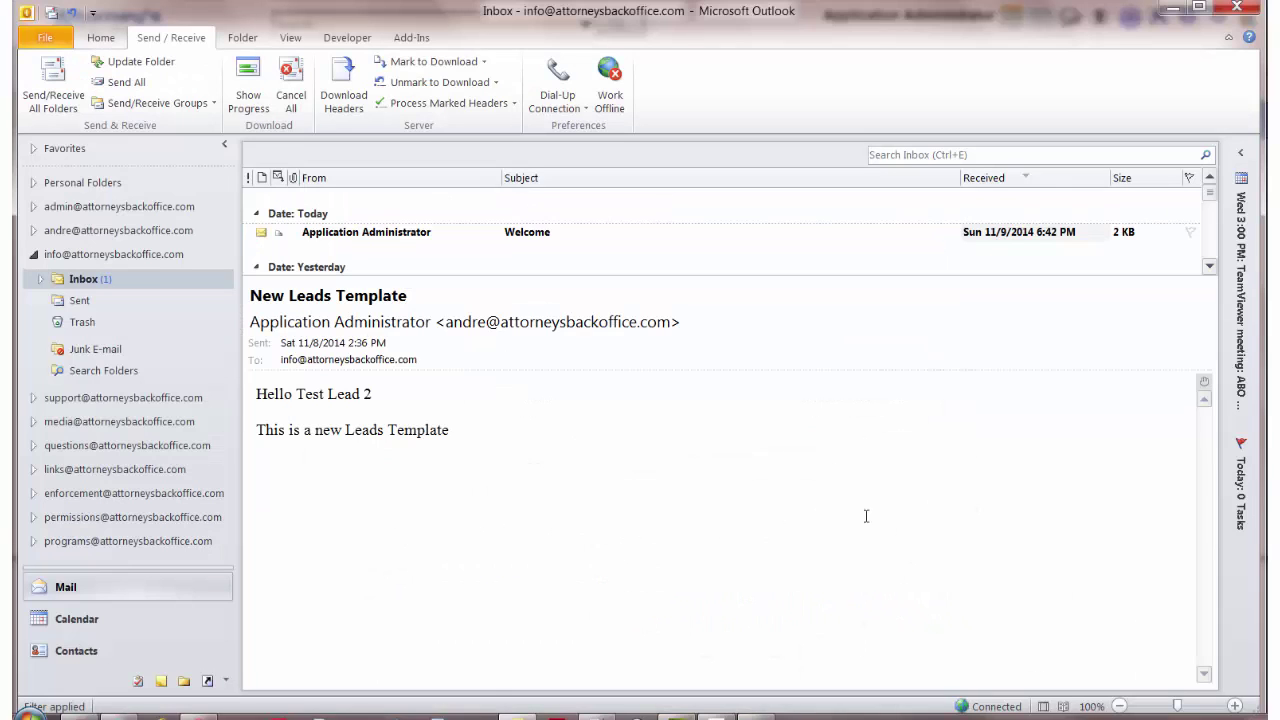
pyautogui.click(511, 243)
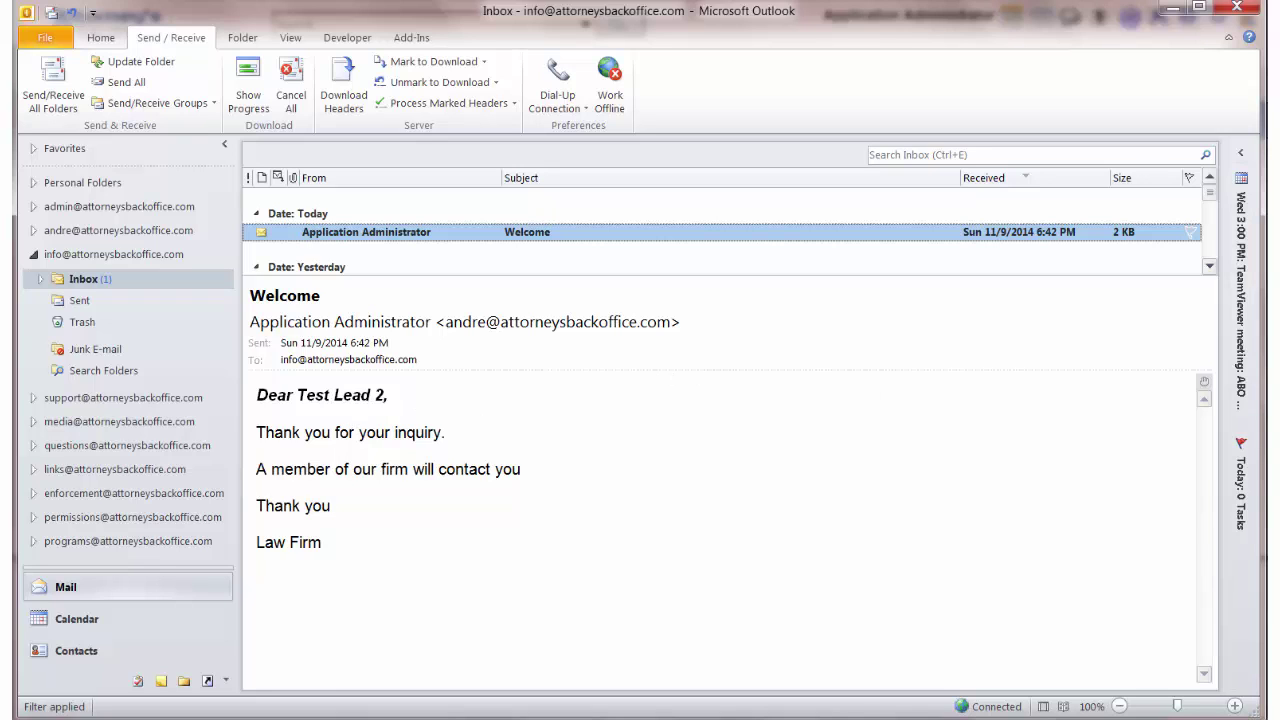
pyautogui.click(1172, 7)
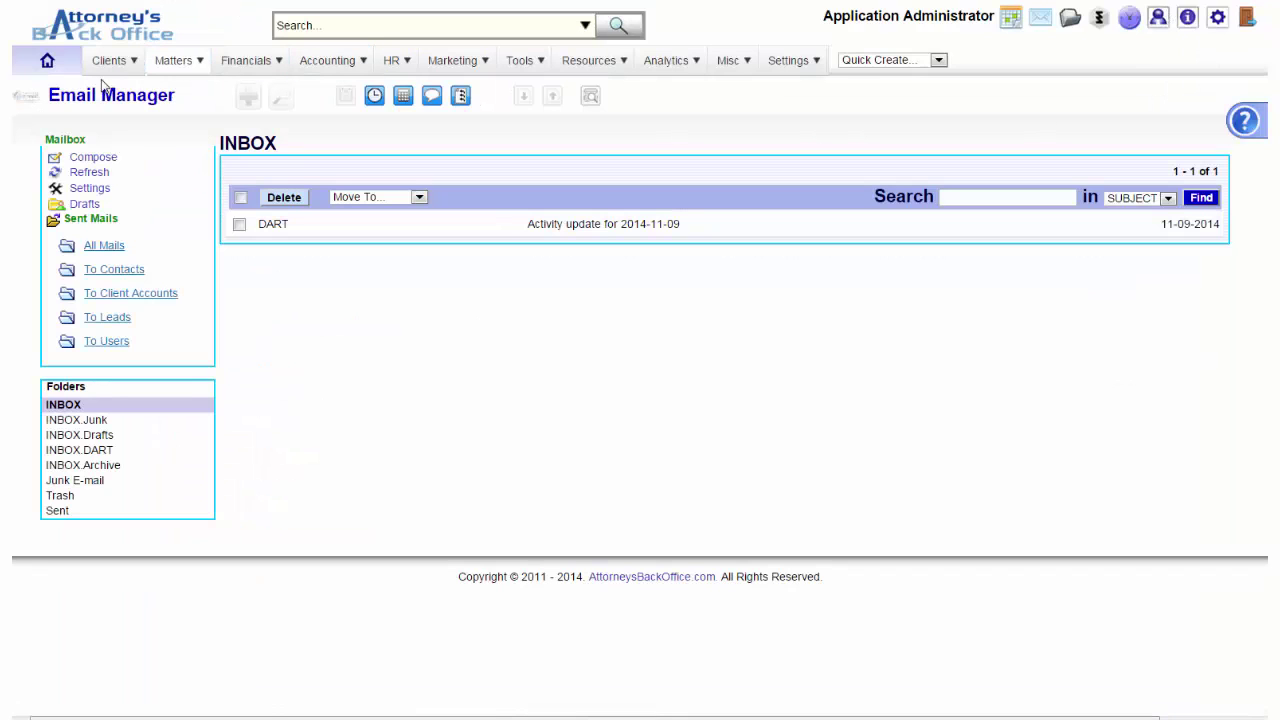
# - Open the Lead 2 record from the Leads list and start an e-mail to its primary e-mail address
pyautogui.click(47, 63)
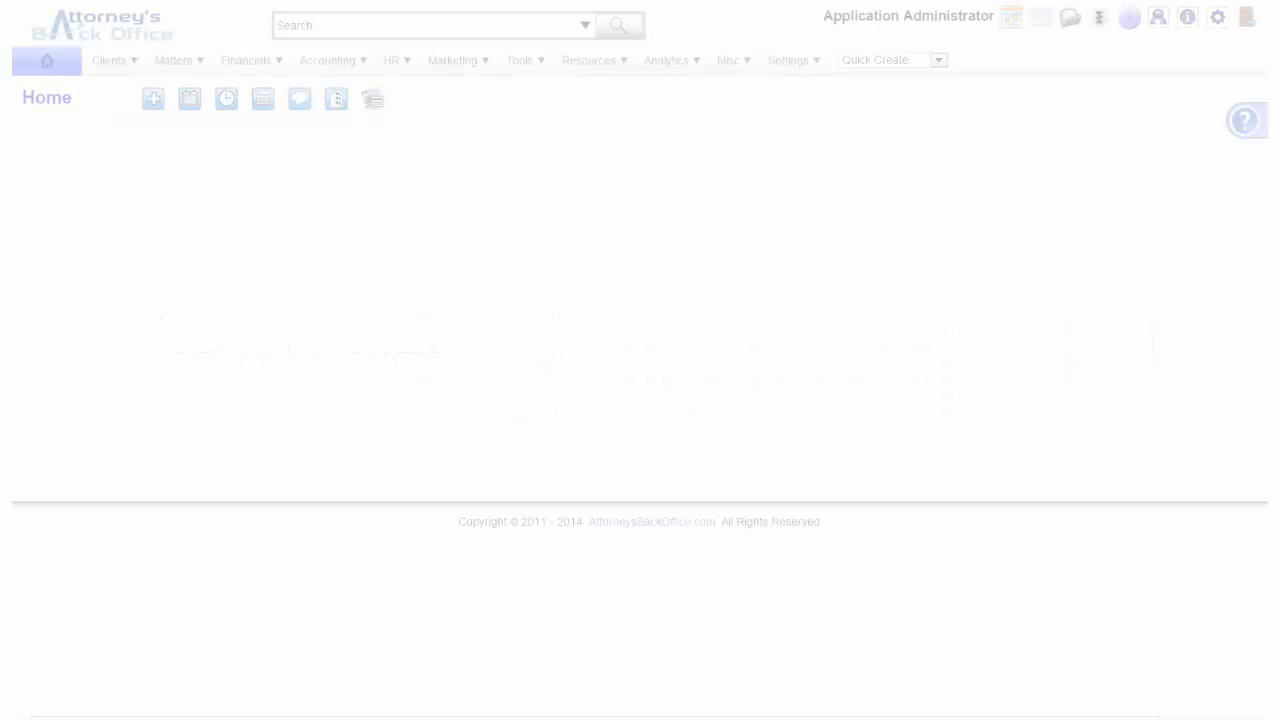
pyautogui.click(447, 63)
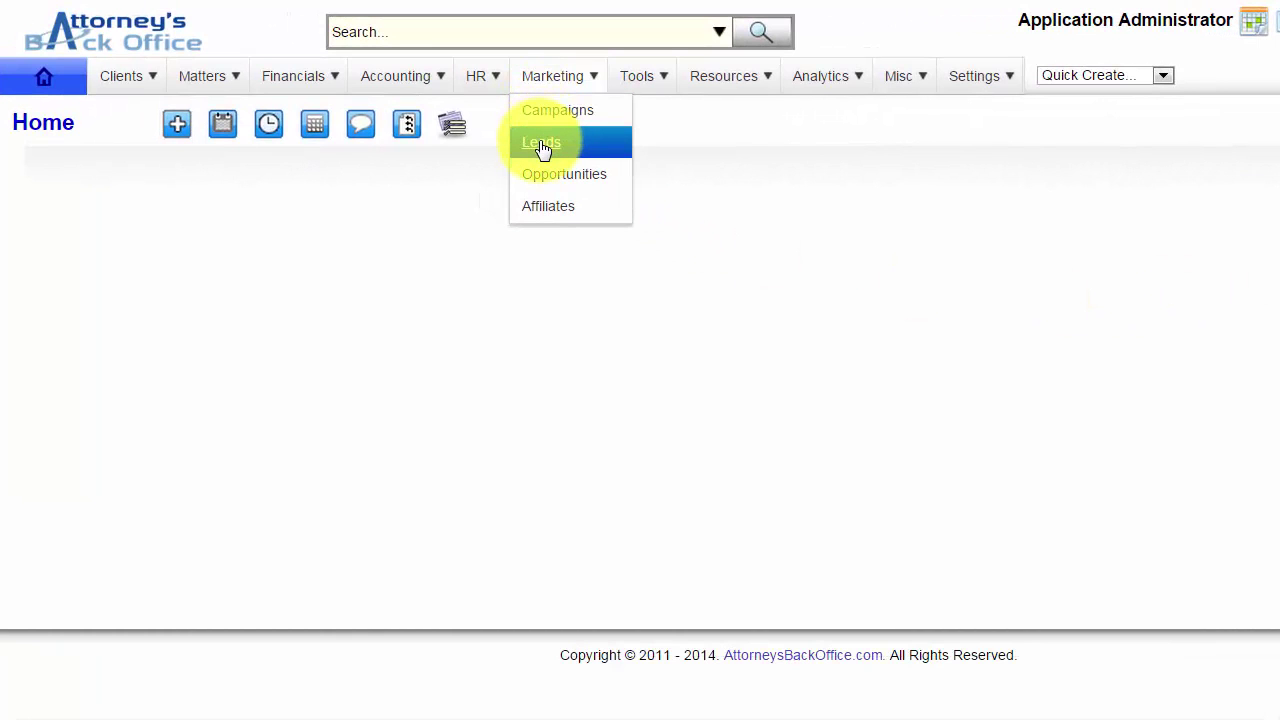
pyautogui.click(541, 146)
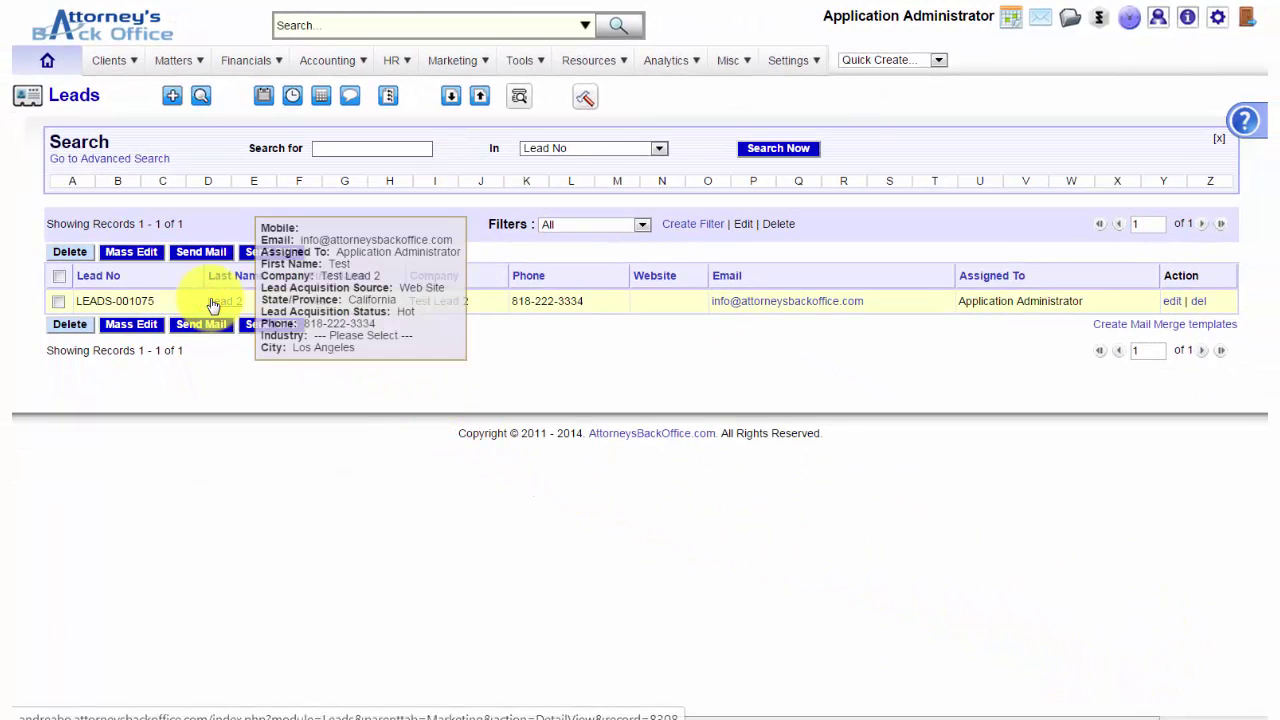
pyautogui.click(213, 305)
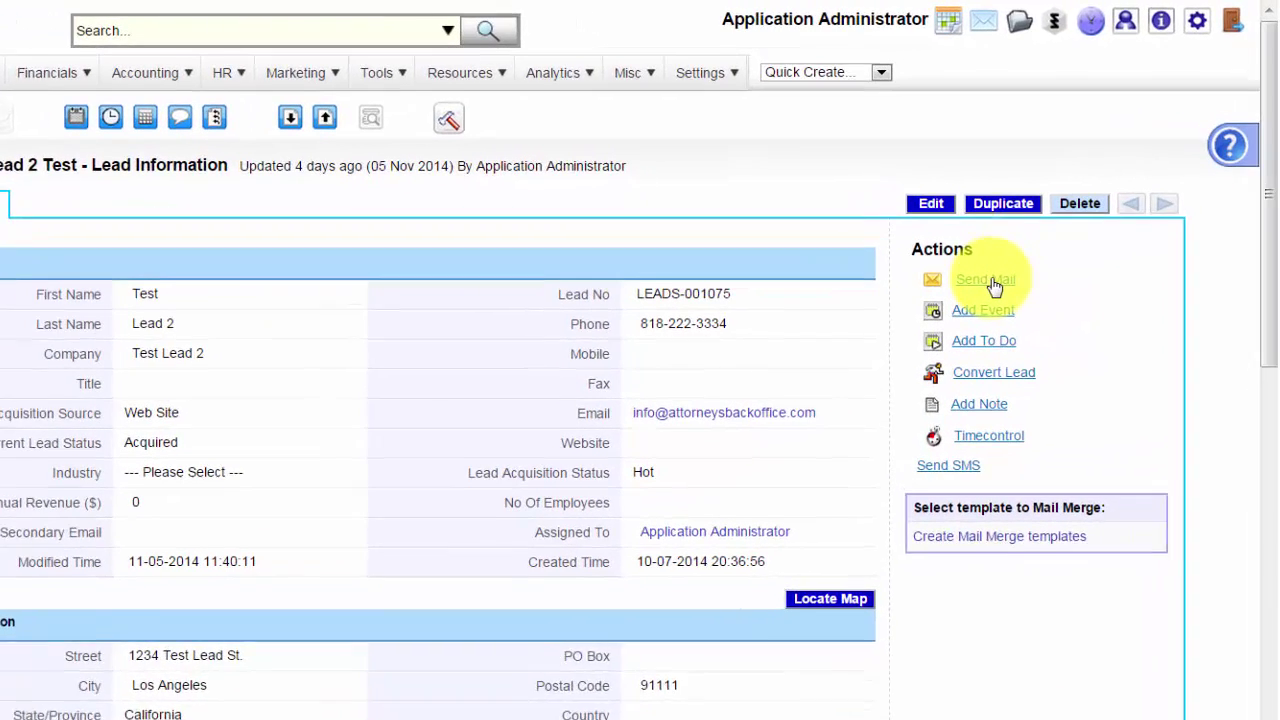
pyautogui.click(990, 283)
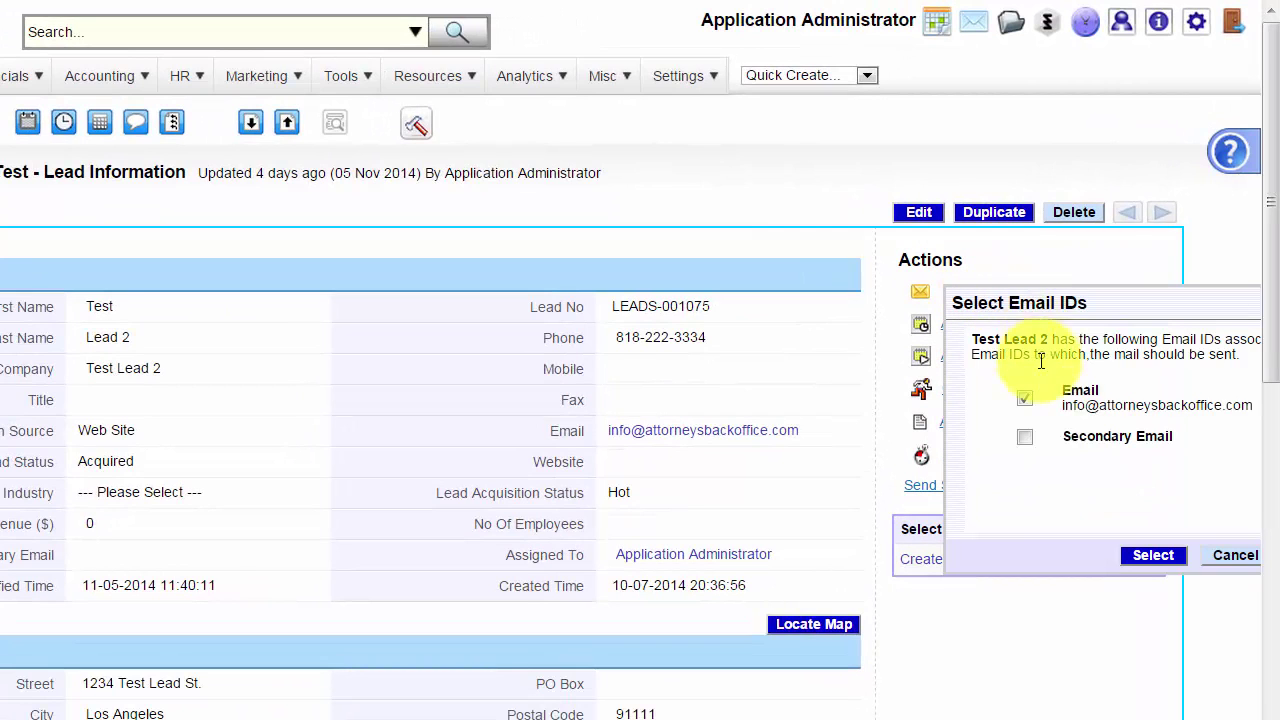
pyautogui.click(1157, 555)
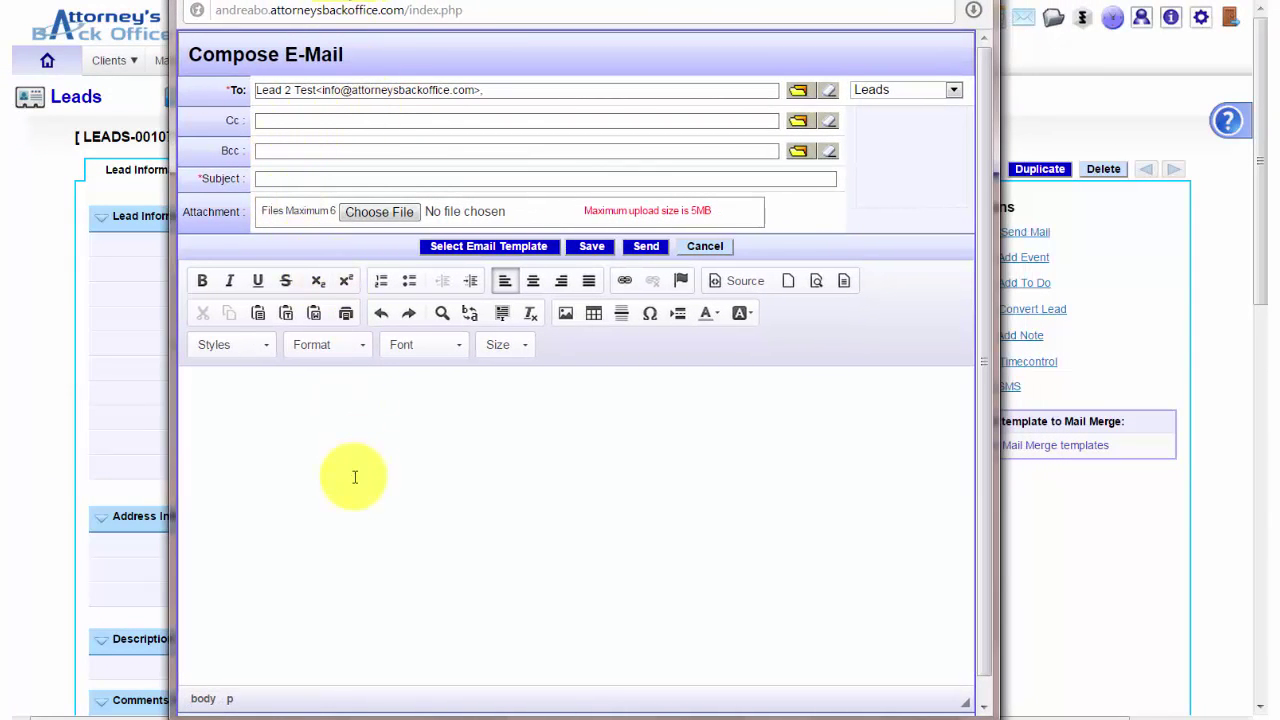
# - Enter Welcome as the subject of the e-mail to Lead 2
pyautogui.click(287, 180)
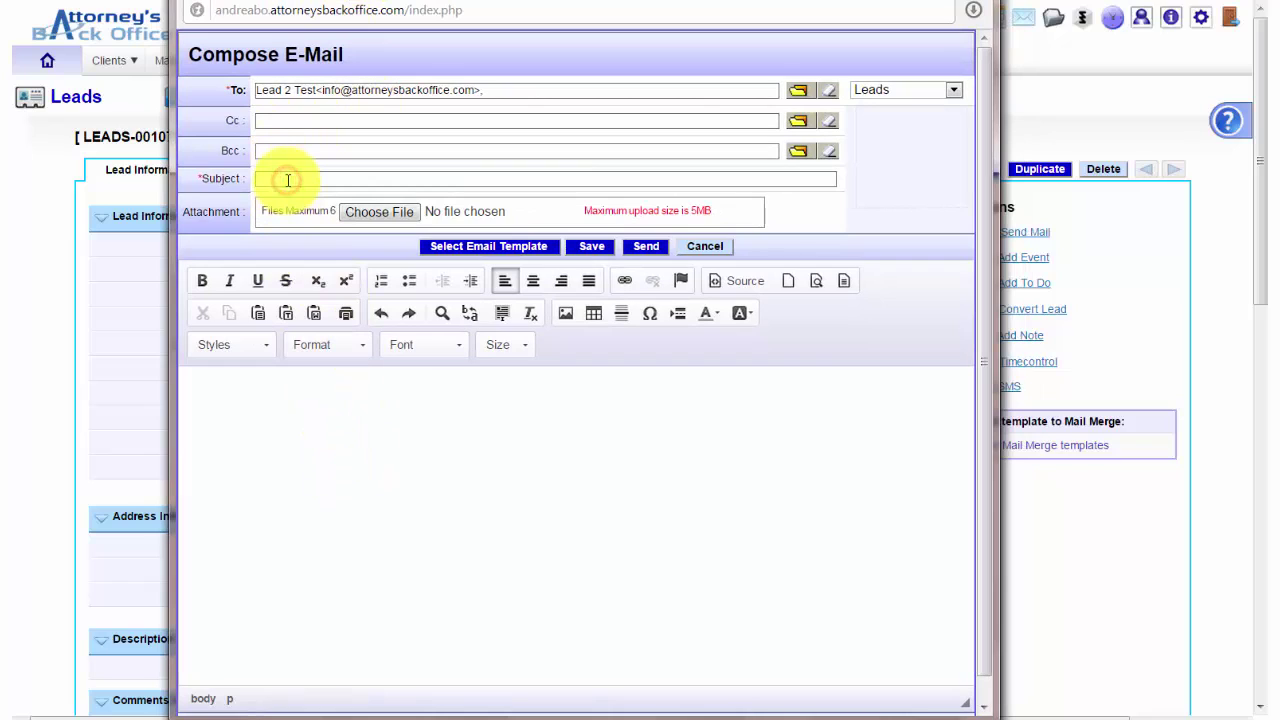
pyautogui.write('Welcome')
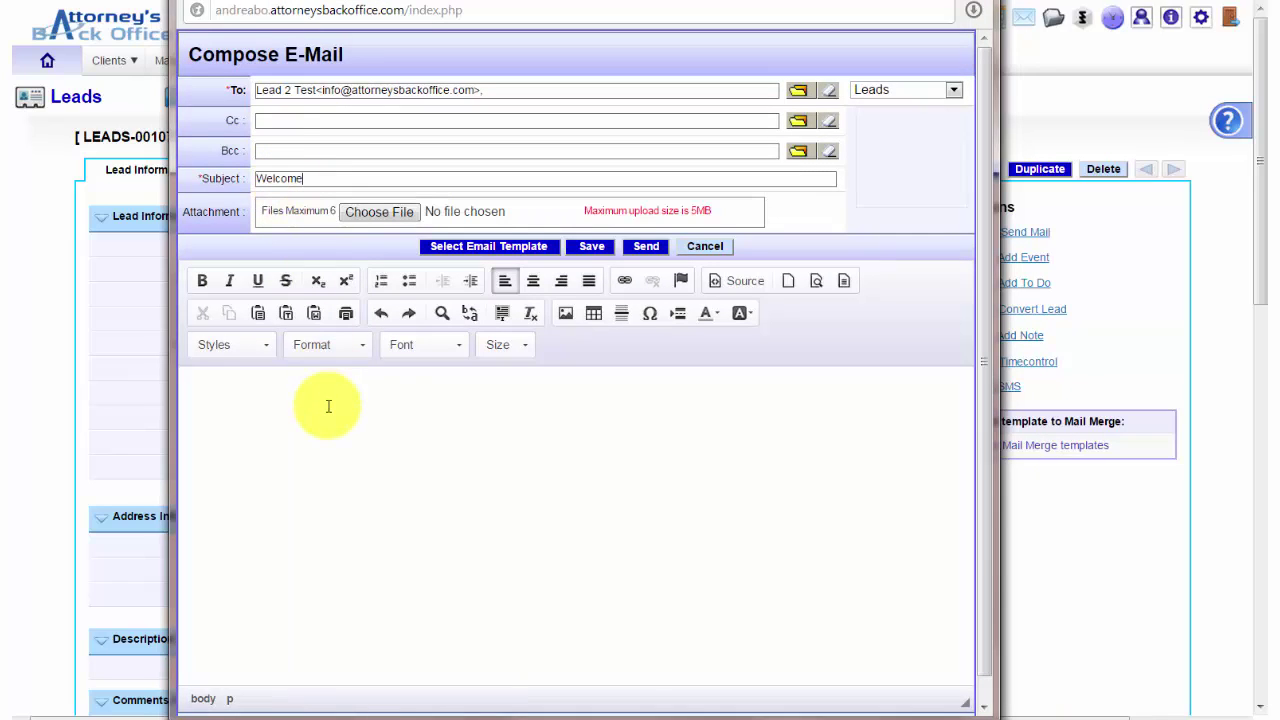
pyautogui.click(327, 404)
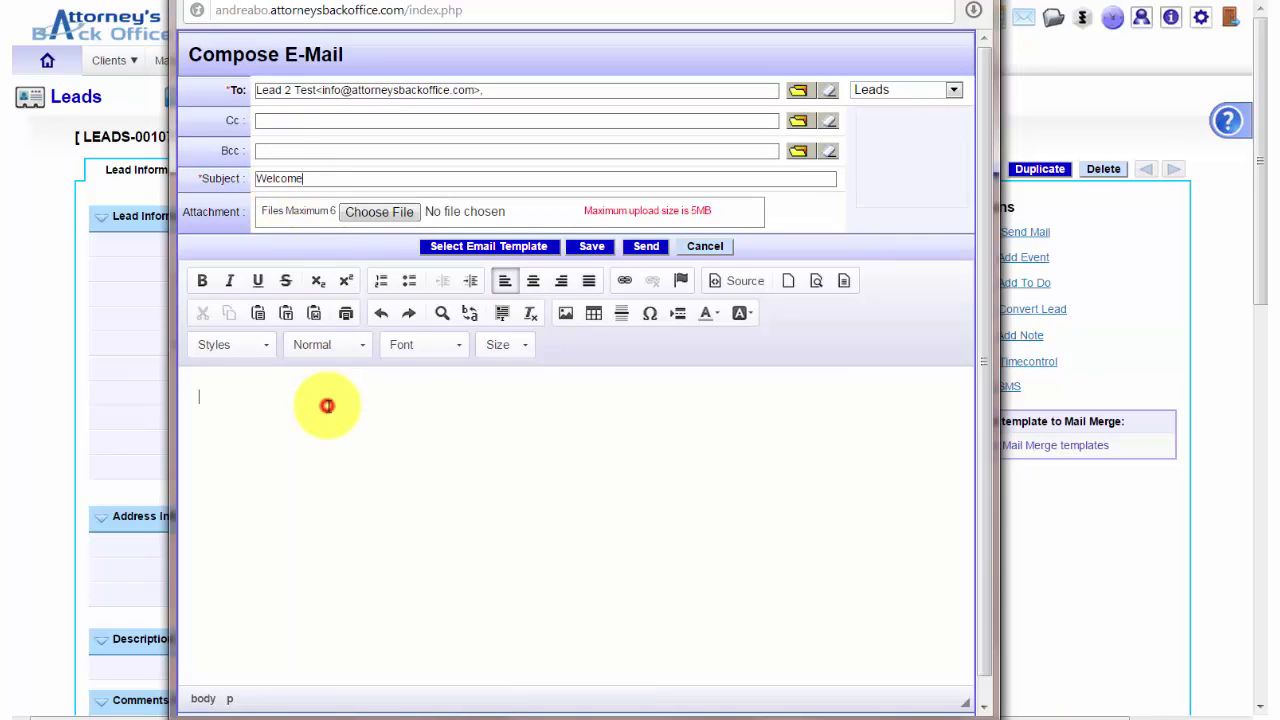
# - Apply the New Lead E-mail Template to the e-mail for Lead 2 and send it
pyautogui.click(506, 249)
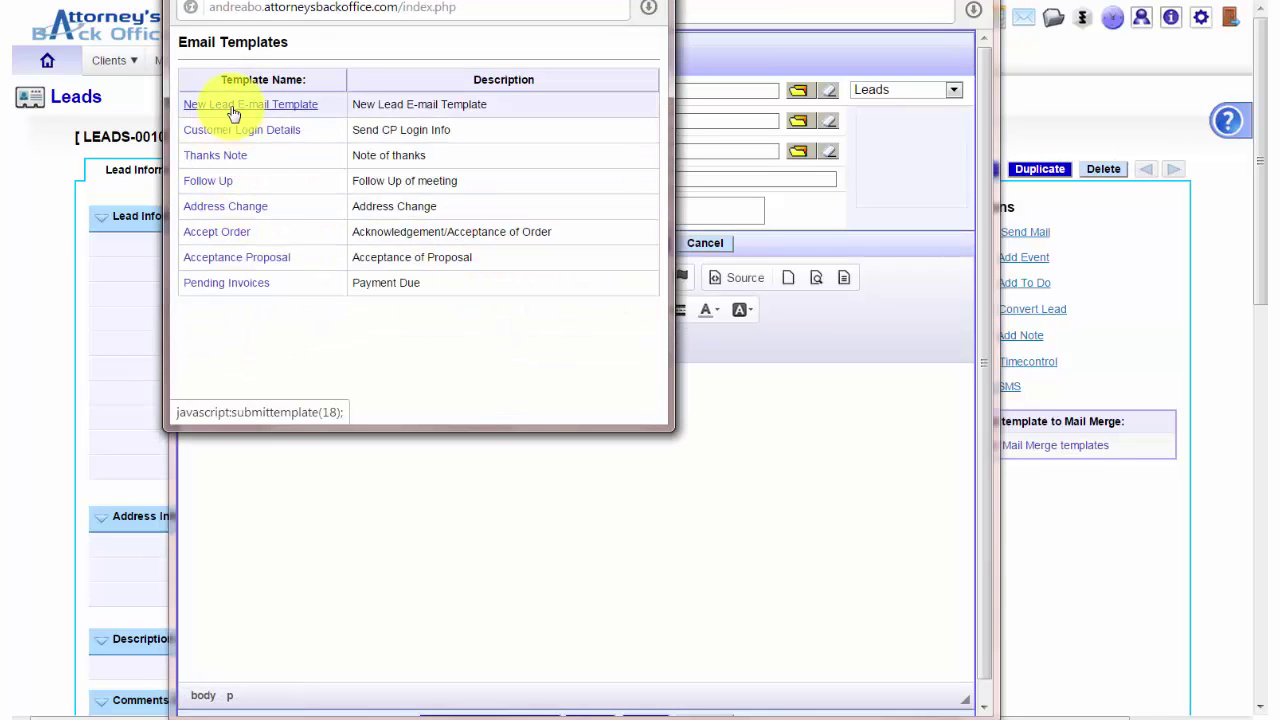
pyautogui.click(231, 108)
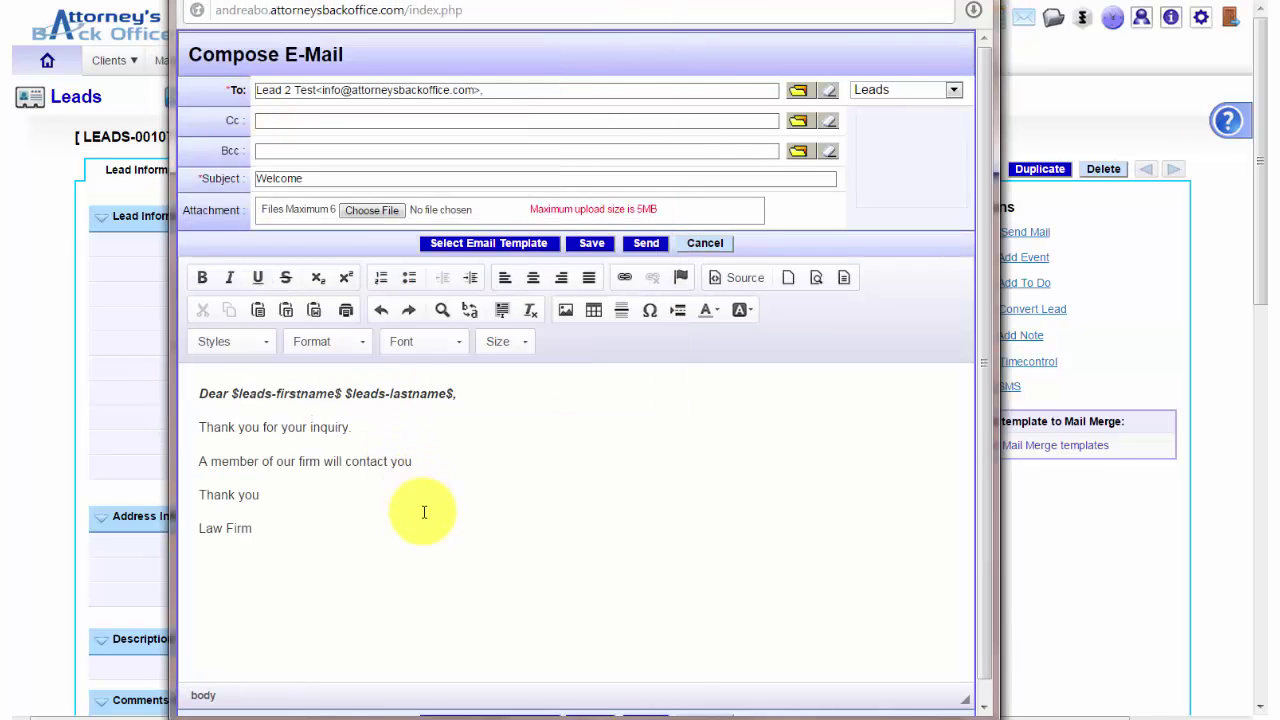
pyautogui.click(645, 246)
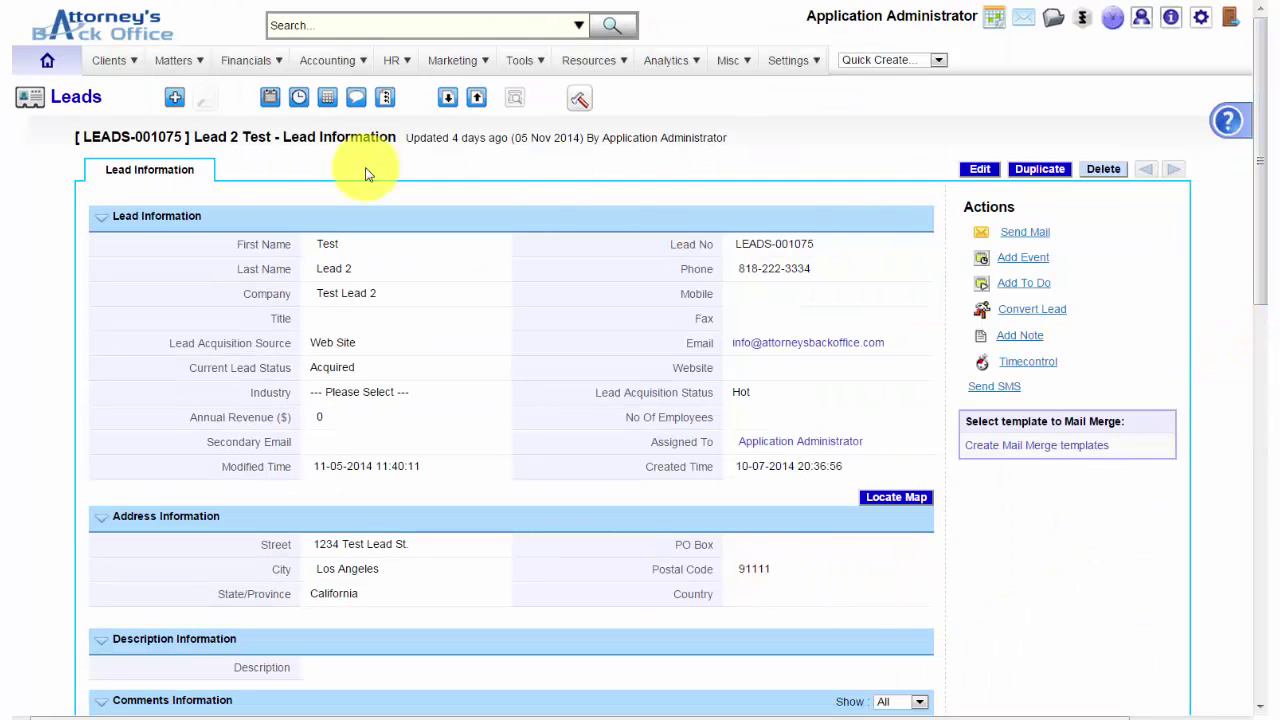
# - Return to the home page, switch to Microsoft Outlook, and read the newest Welcome message to check its merged greeting
pyautogui.click(47, 65)
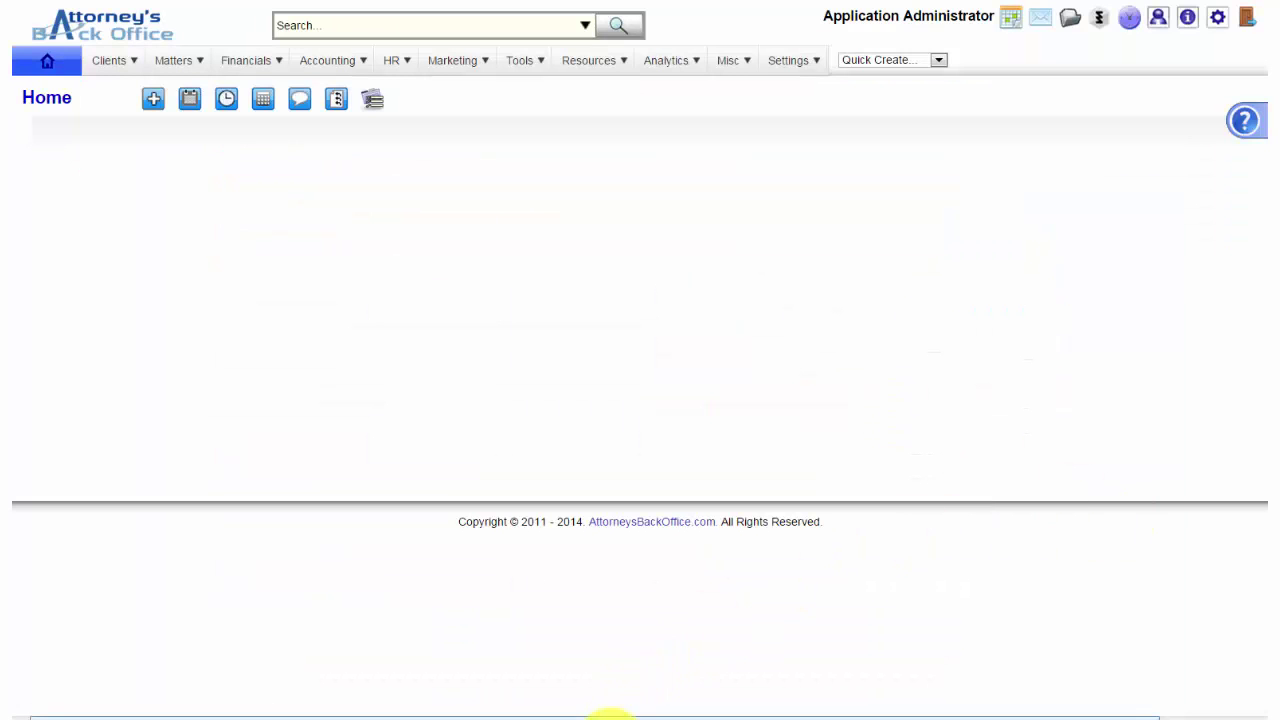
pyautogui.click(519, 712)
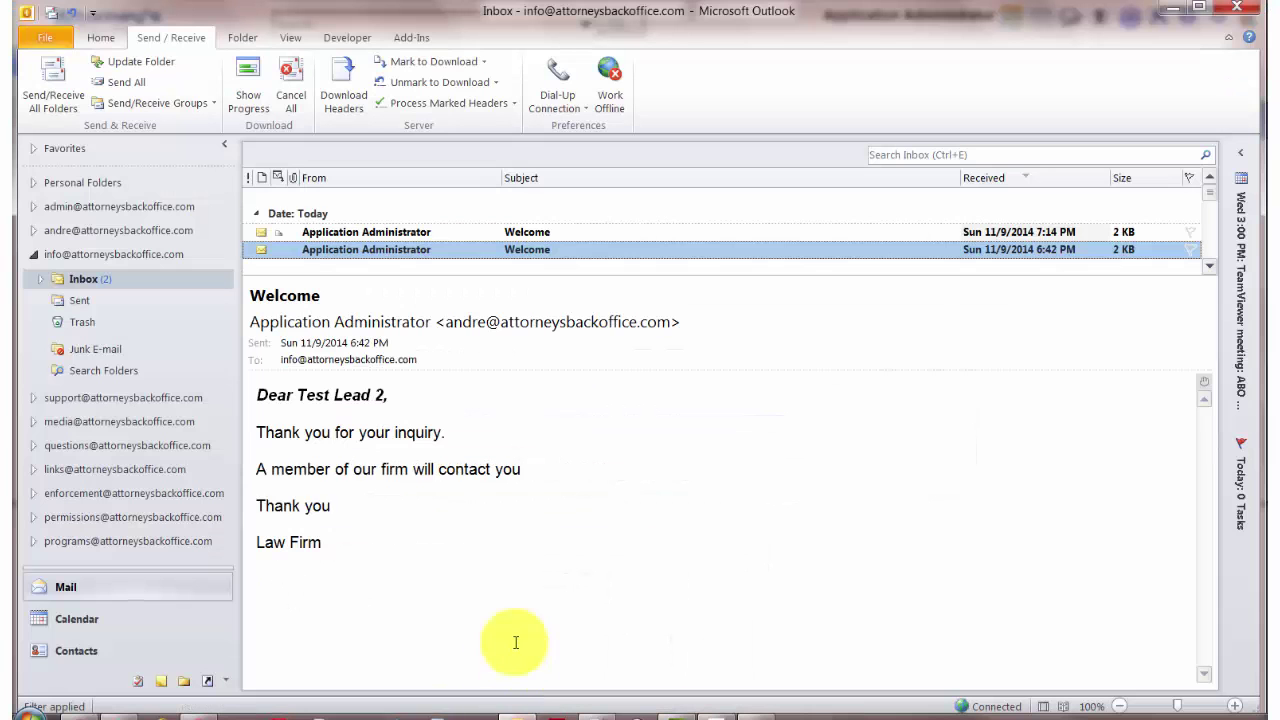
pyautogui.click(533, 233)
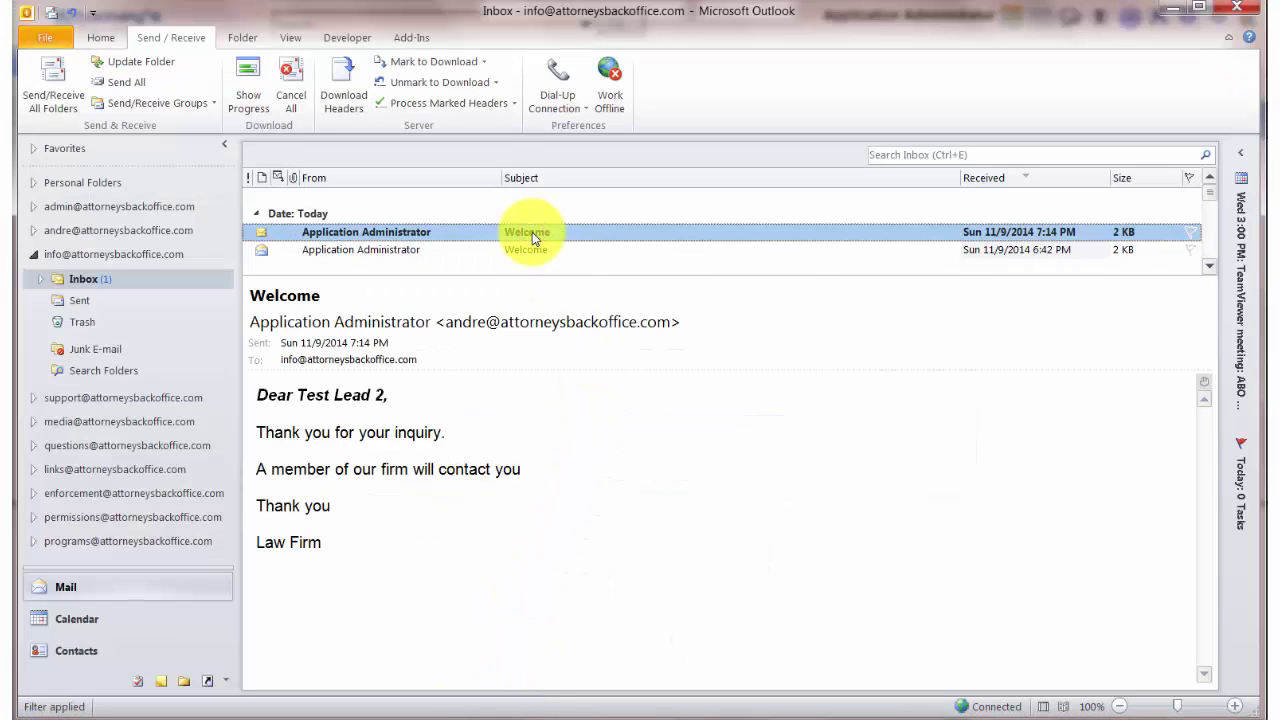